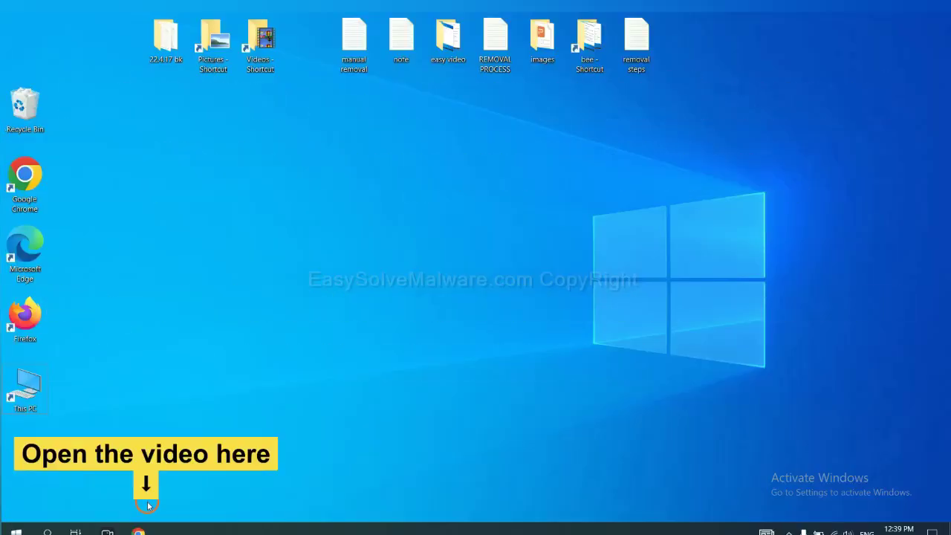
Step: Open the easysolvemalware.com removal guide in Chrome and run the downloaded SpyHunter installer
{"action": "left_click", "coordinate": [146, 528]}
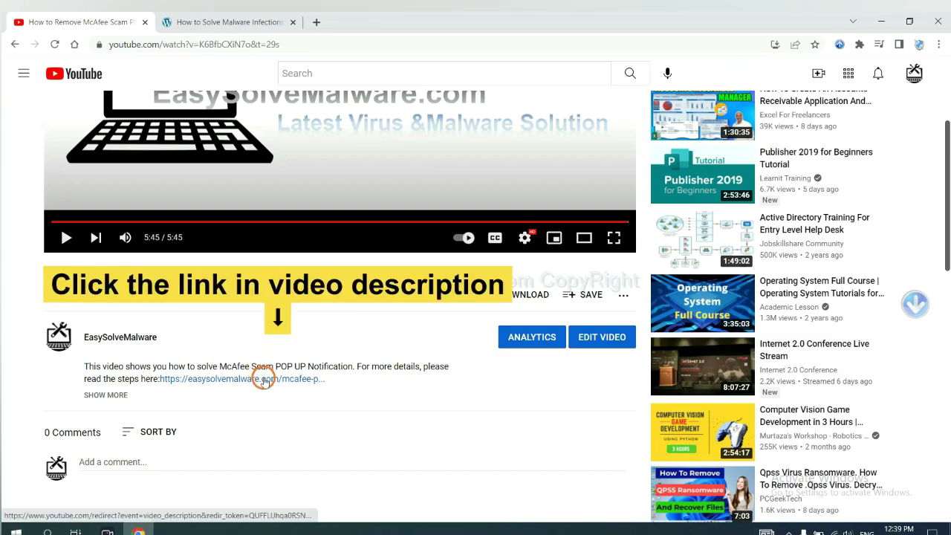
{"action": "left_click", "coordinate": [263, 379]}
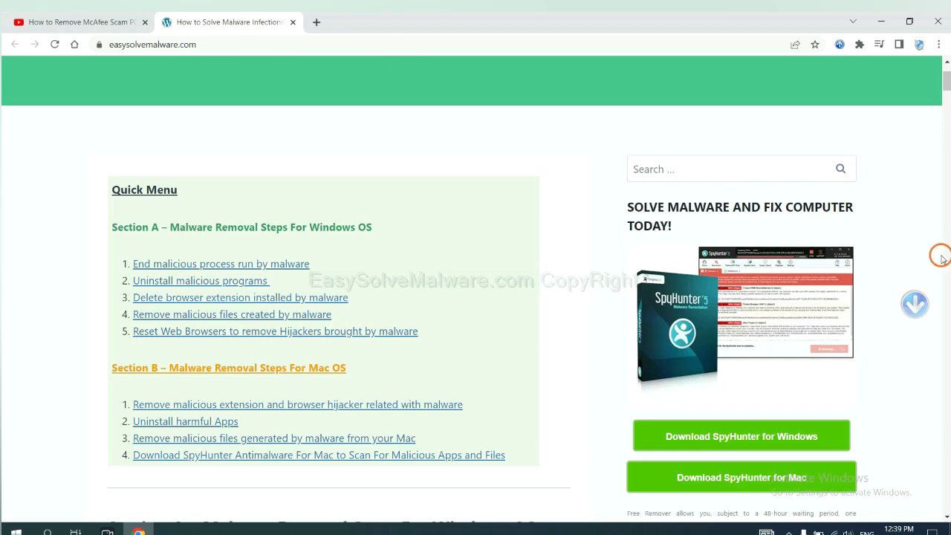
{"action": "scroll", "coordinate": [945, 265], "scroll_direction": "down", "scroll_amount": 3}
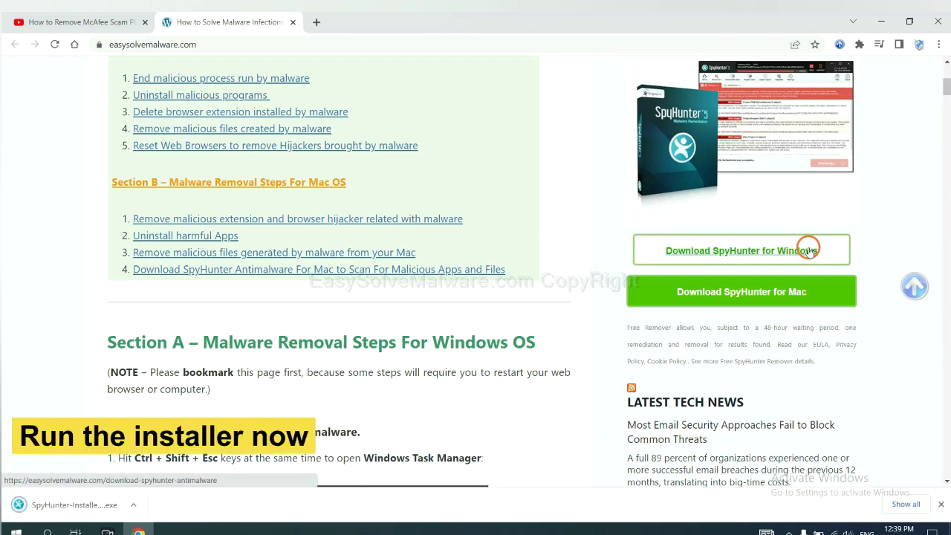
{"action": "left_click", "coordinate": [61, 506]}
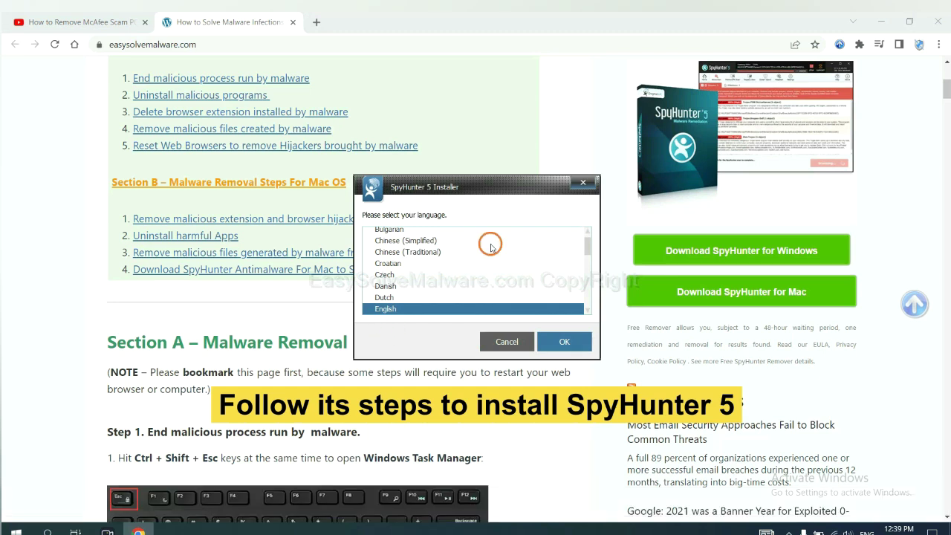
Step: Install SpyHunter 5 in English, accepting the EULA and Privacy Policy
{"action": "left_click", "coordinate": [550, 339]}
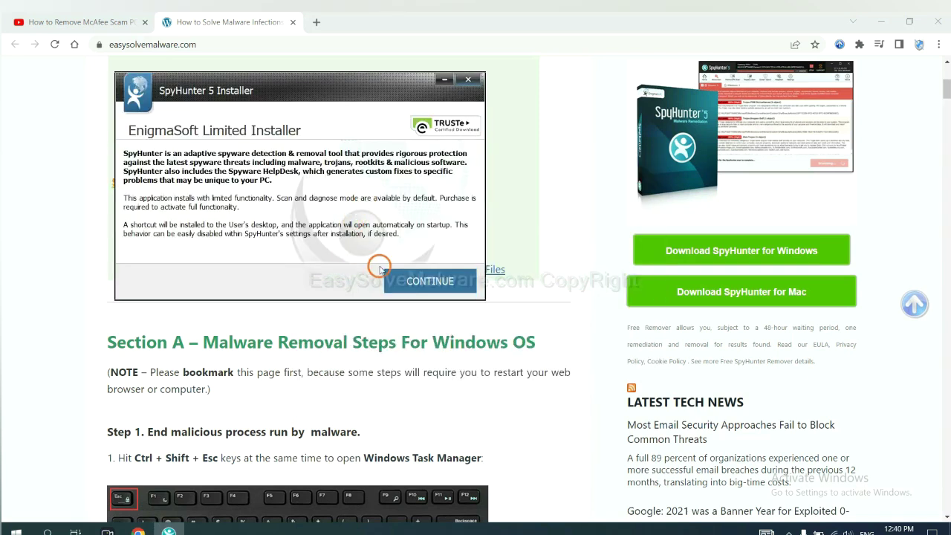
{"action": "left_click", "coordinate": [407, 281]}
{"action": "left_click", "coordinate": [308, 250]}
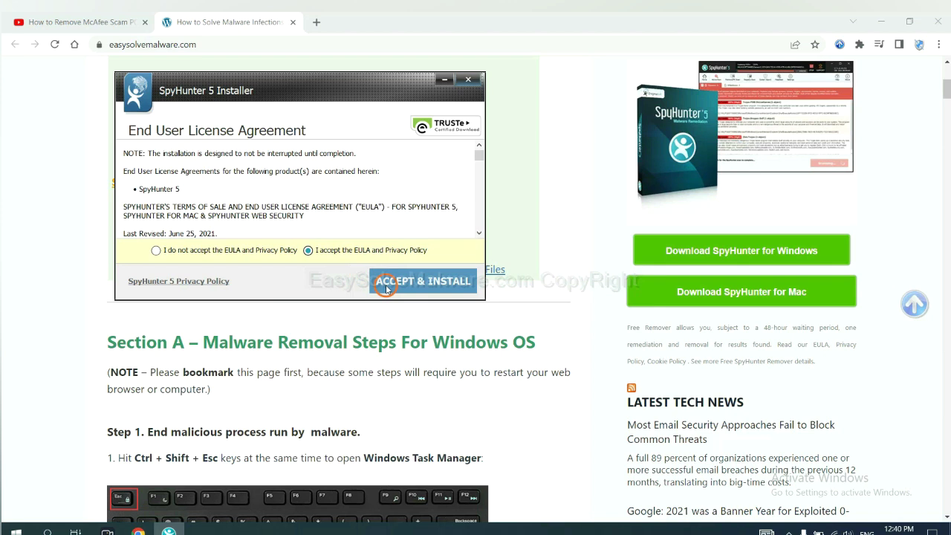
{"action": "left_click", "coordinate": [385, 288]}
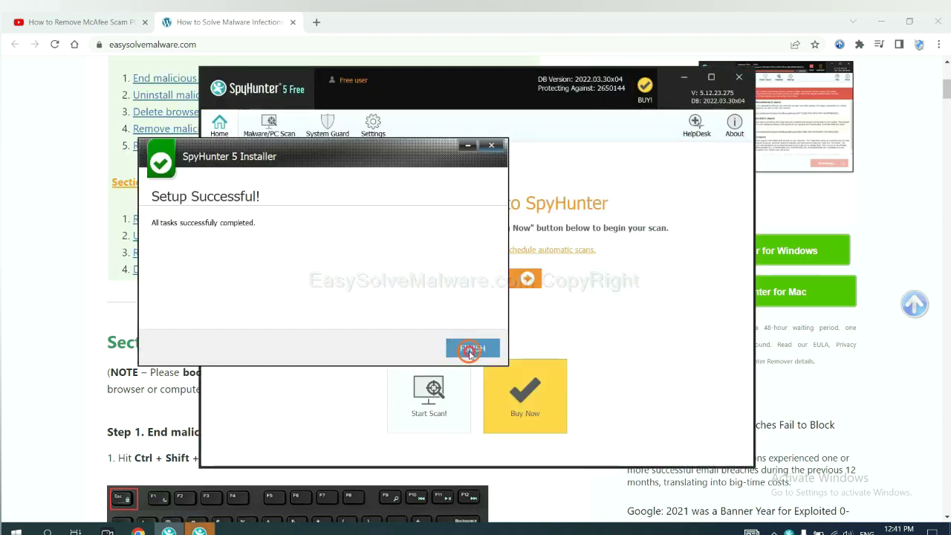
Step: Finish setup, run a SpyHunter scan and continue past the unknown objects list showing remove360.bat
{"action": "left_click", "coordinate": [469, 346]}
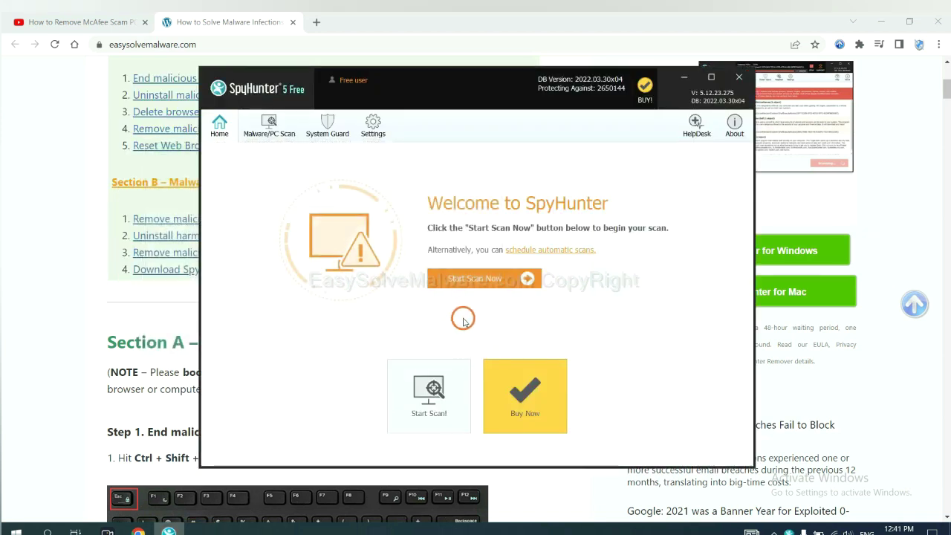
{"action": "left_click", "coordinate": [470, 285]}
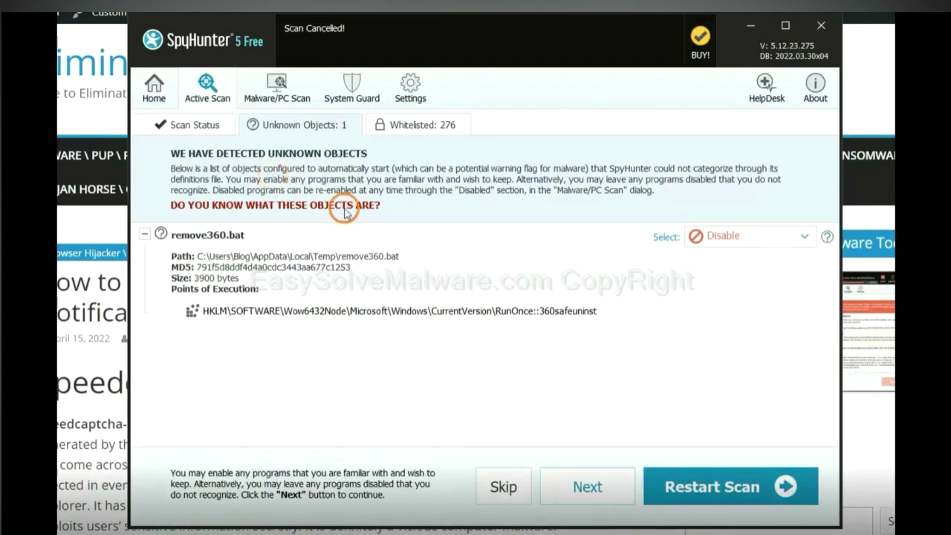
{"action": "left_click", "coordinate": [587, 488]}
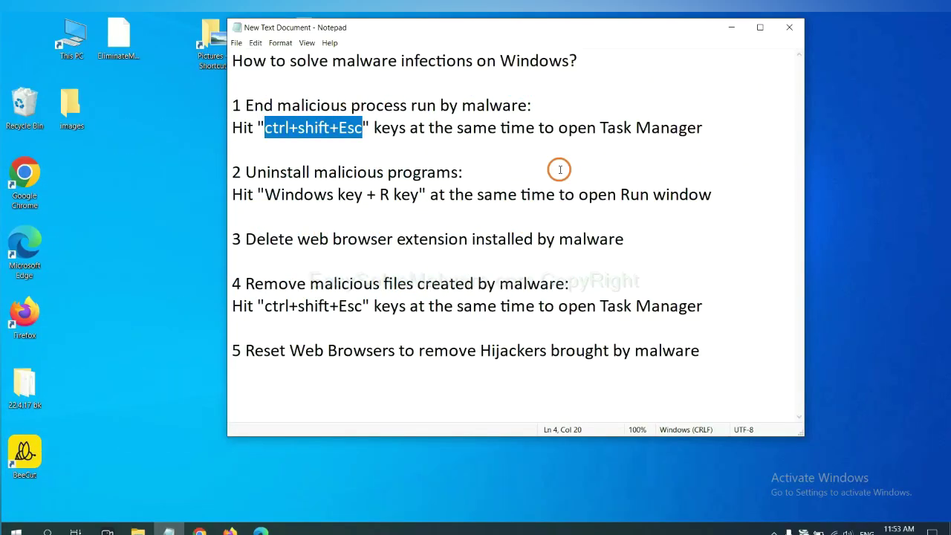
{"action": "left_click", "coordinate": [340, 130]}
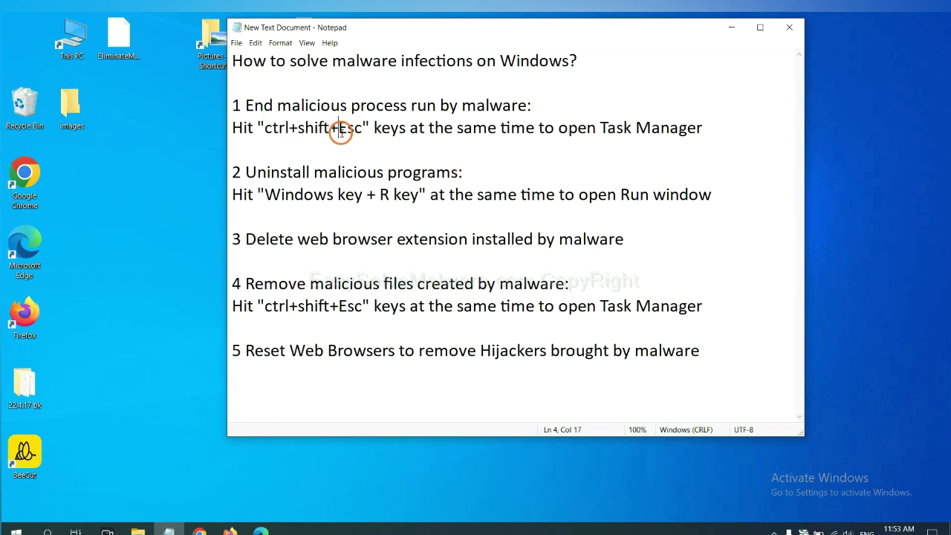
{"action": "left_click_drag", "start_coordinate": [361, 129], "coordinate": [268, 130]}
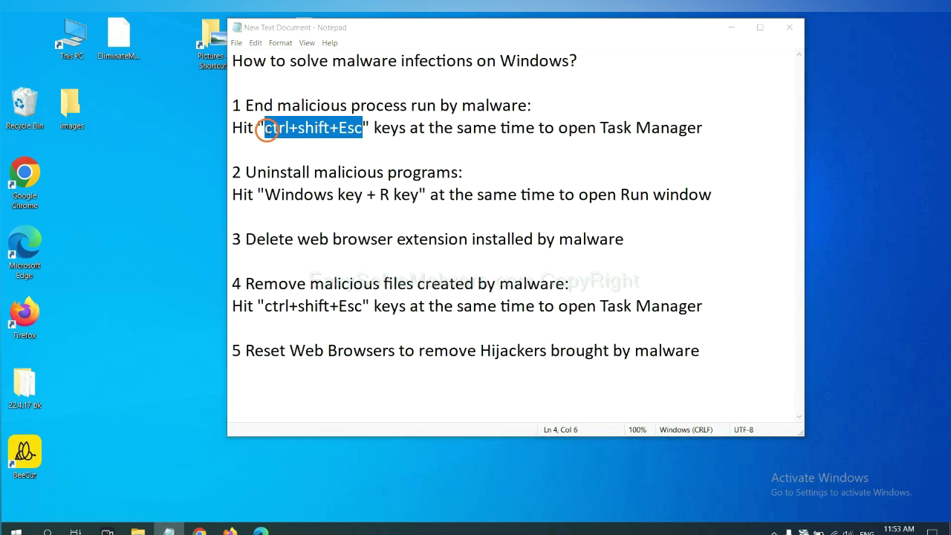
{"action": "key", "text": "ctrl+shift+Escape"}
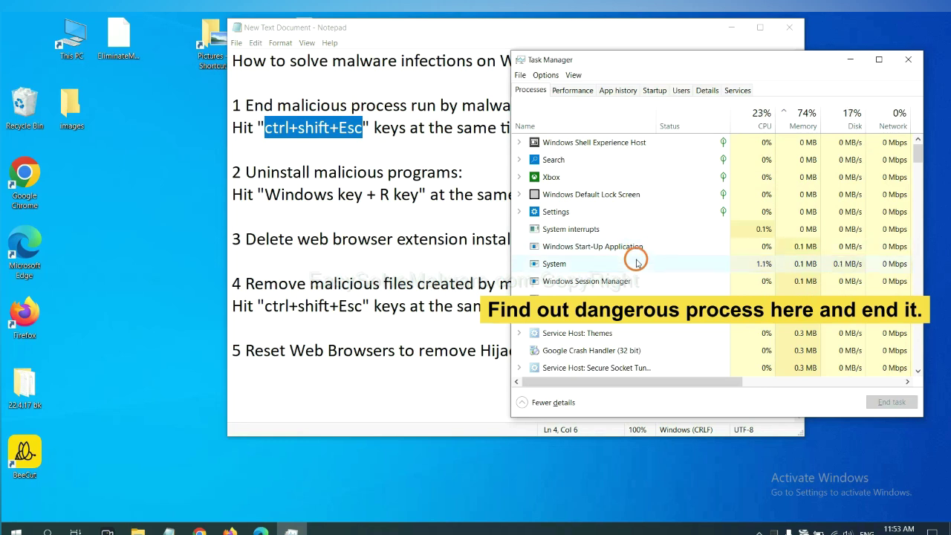
{"action": "left_click", "coordinate": [636, 263]}
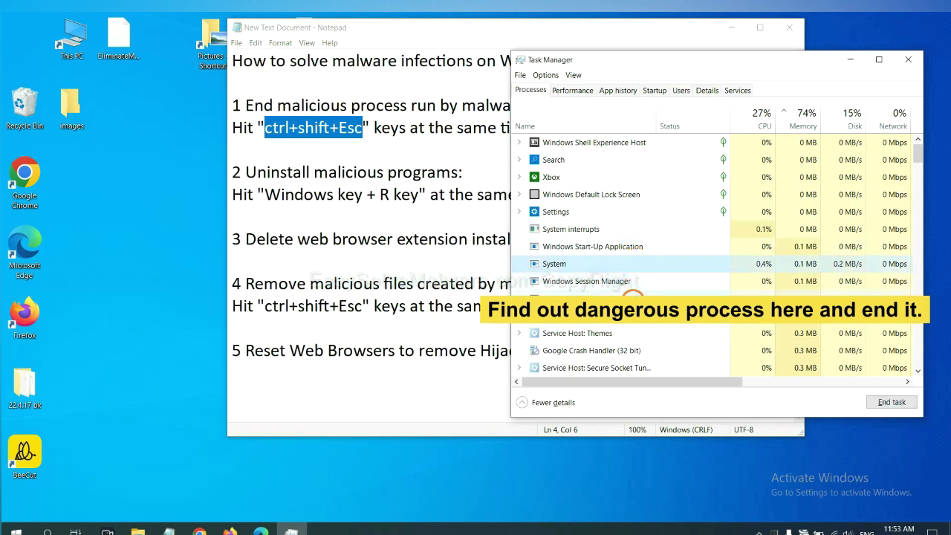
{"action": "left_click", "coordinate": [632, 297]}
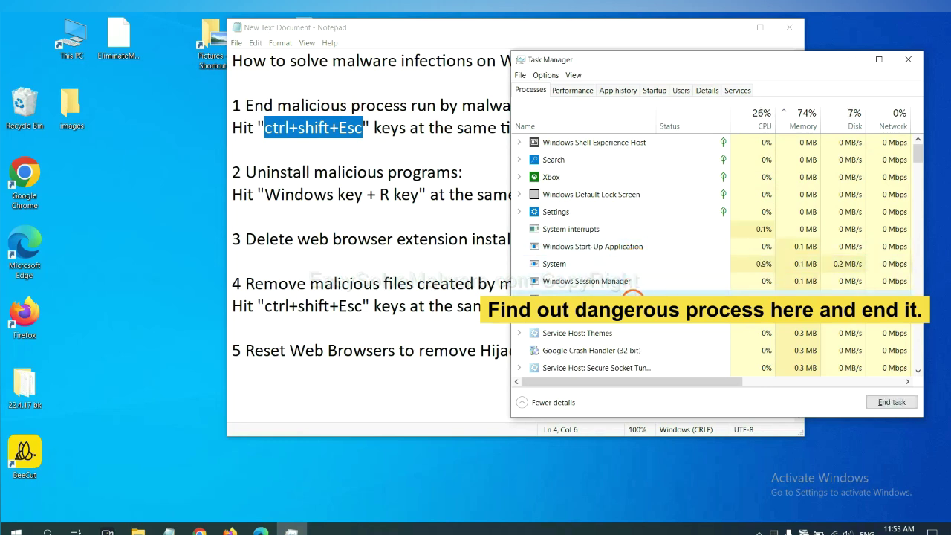
{"action": "left_click", "coordinate": [899, 402]}
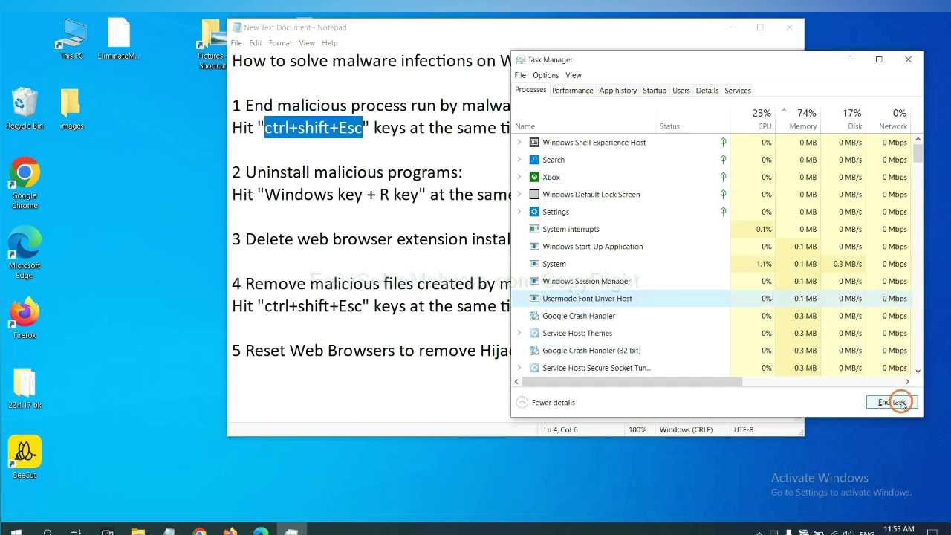
{"action": "left_click", "coordinate": [906, 60]}
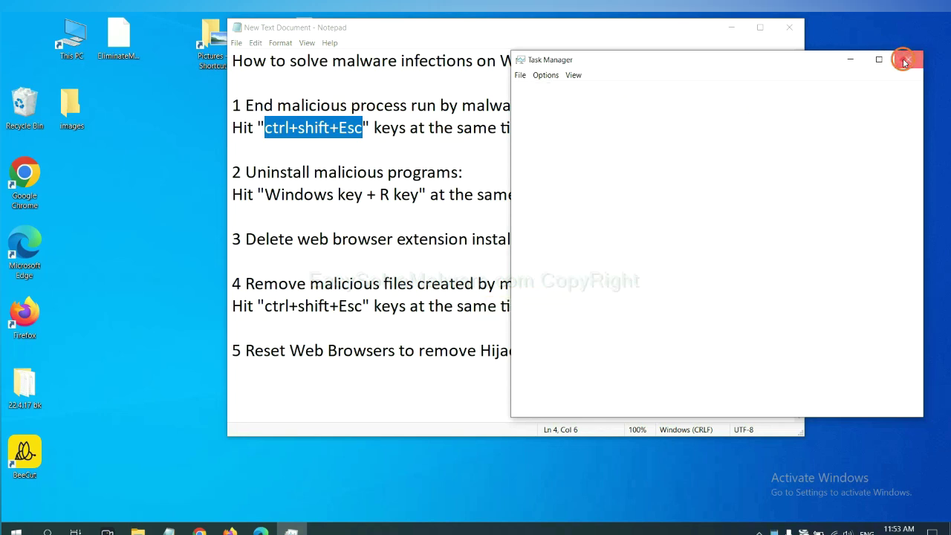
Step: Open the Run dialog with 'control panel' entered and place it beside the removal notes
{"action": "left_click", "coordinate": [592, 184]}
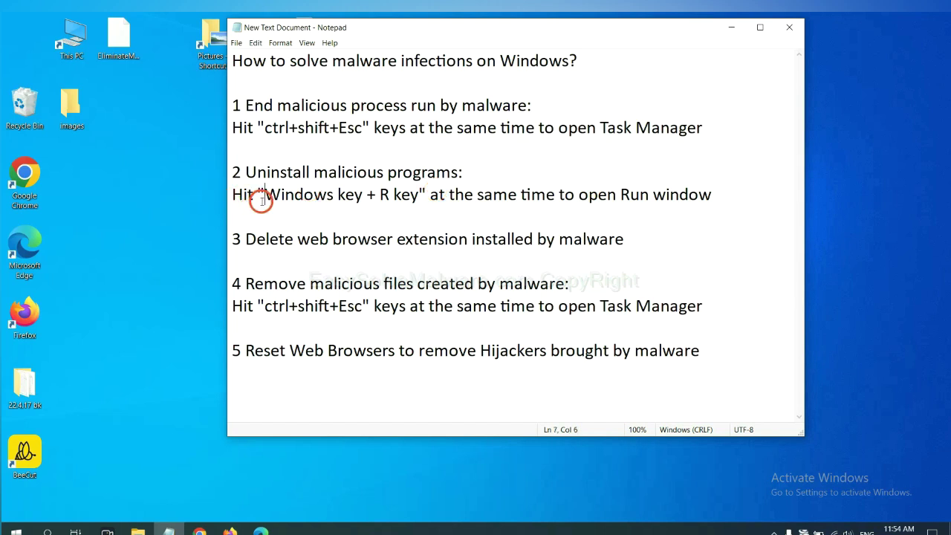
{"action": "left_click_drag", "start_coordinate": [262, 199], "coordinate": [418, 202]}
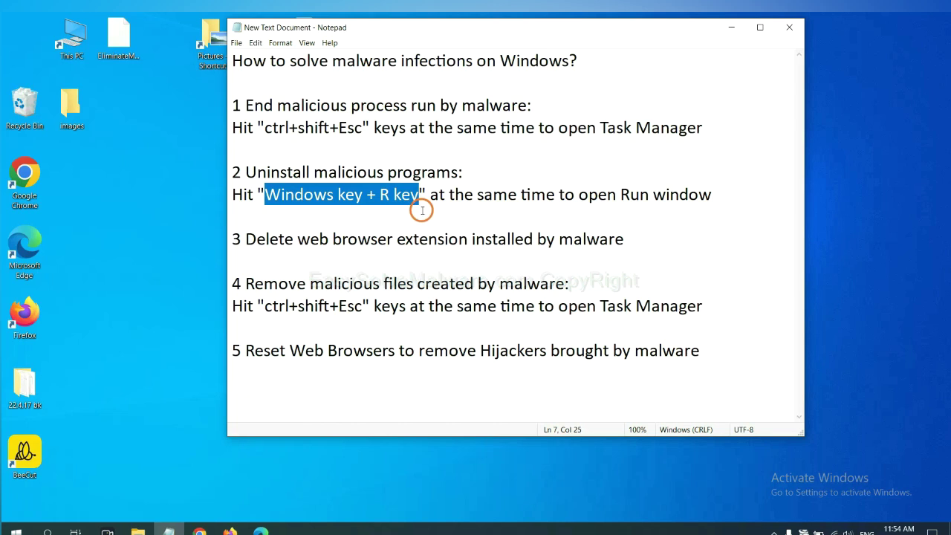
{"action": "key", "text": "super+r"}
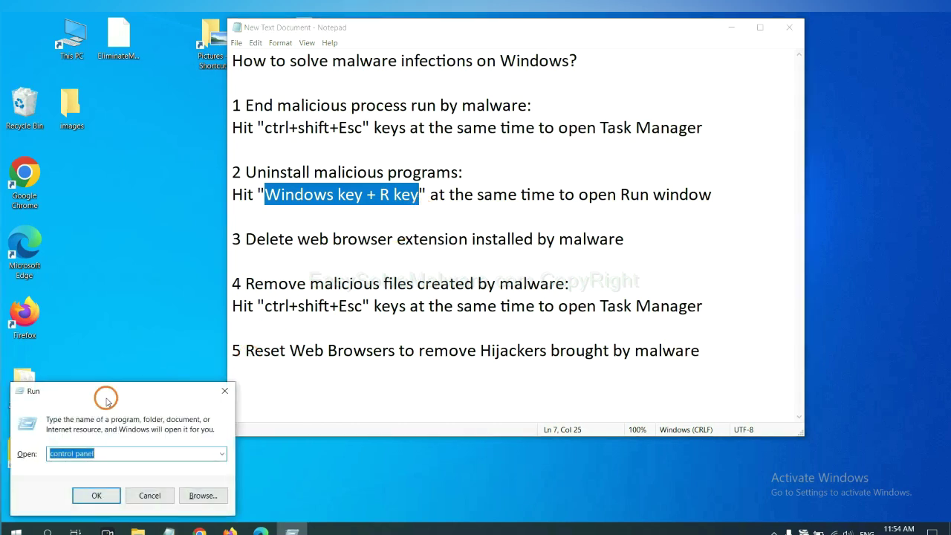
{"action": "left_click_drag", "start_coordinate": [106, 401], "coordinate": [728, 178]}
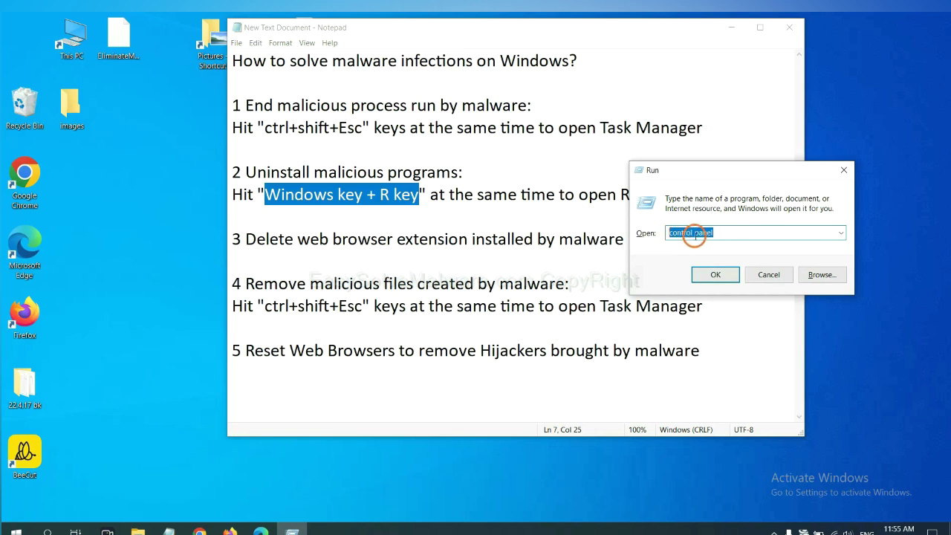
Step: Open Programs and Features from Control Panel, select Xiph.Org Open Codecs, then close the list
{"action": "left_click", "coordinate": [711, 279]}
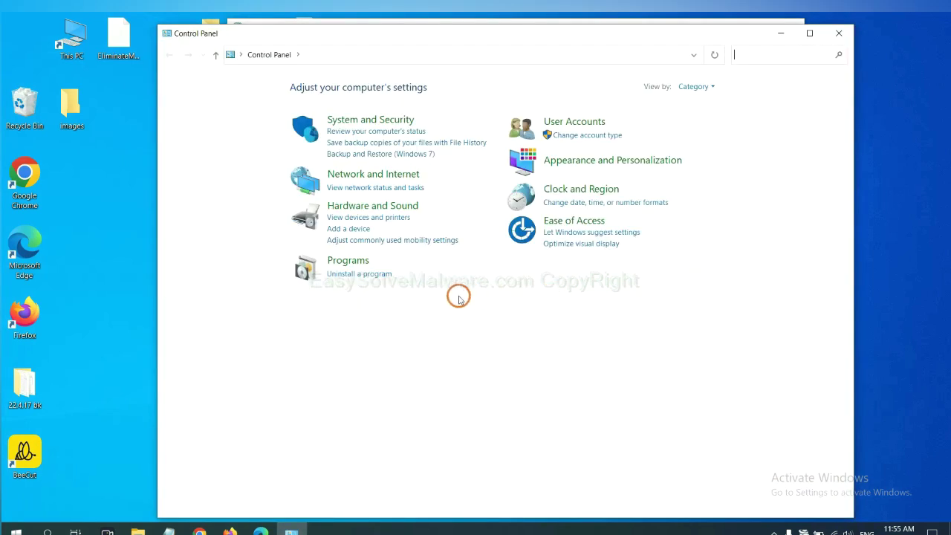
{"action": "left_click", "coordinate": [376, 277]}
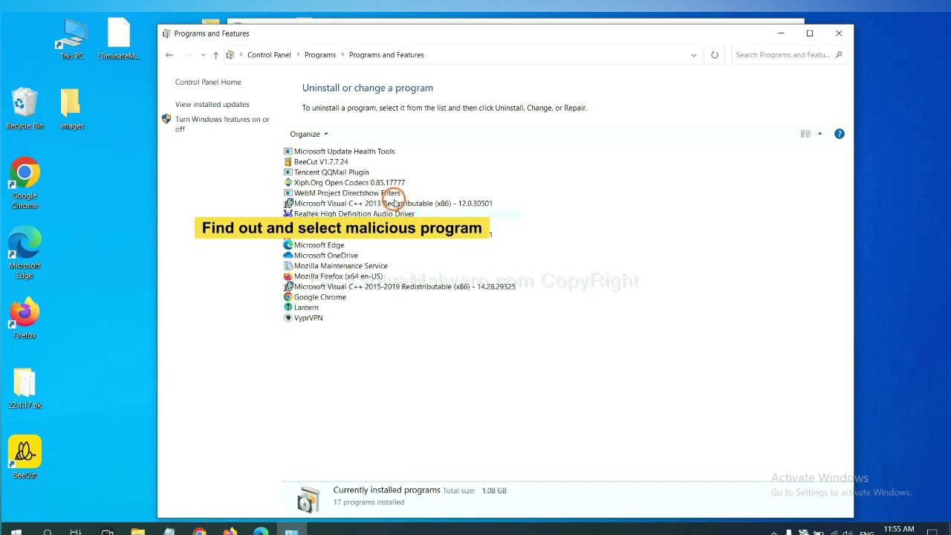
{"action": "left_click", "coordinate": [376, 182]}
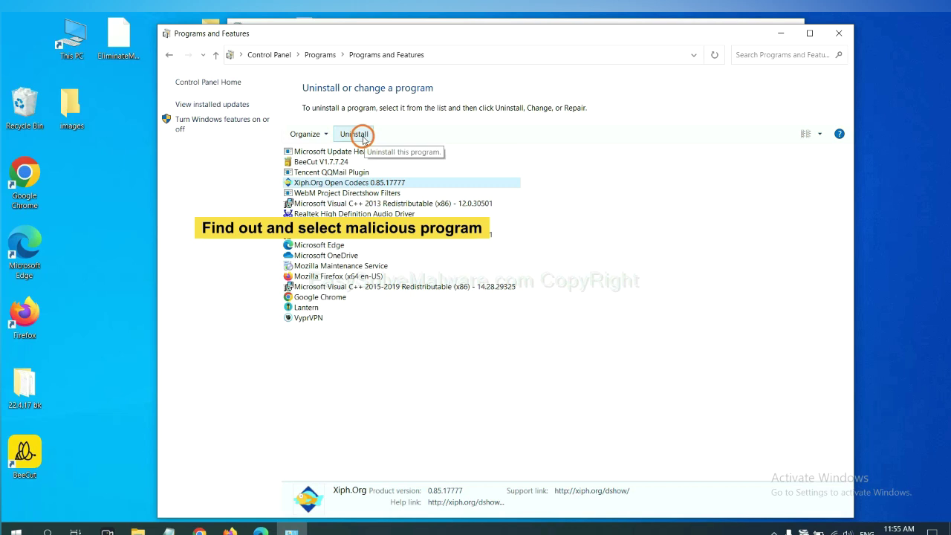
{"action": "left_click", "coordinate": [841, 35]}
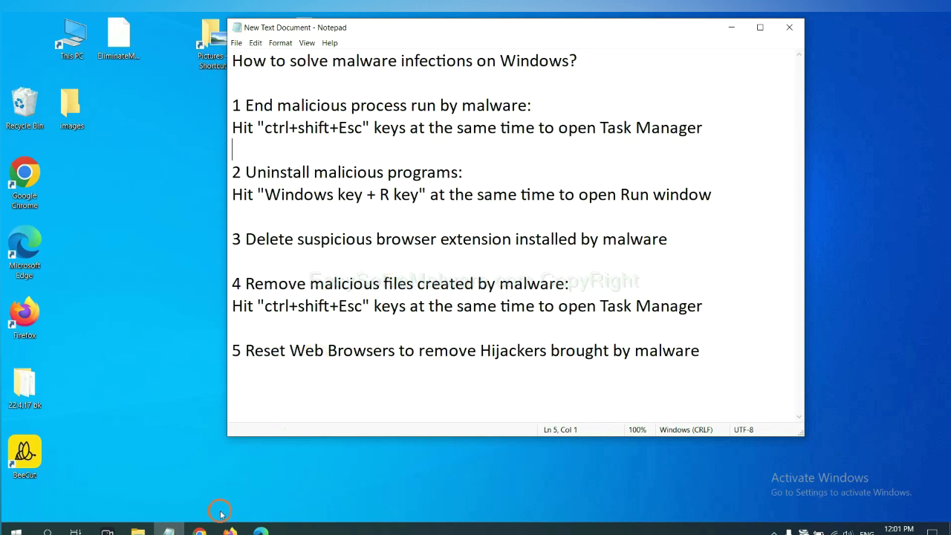
Step: Open Chrome's Extensions page through More tools, showing the Scroll To Top extension
{"action": "left_click", "coordinate": [205, 529]}
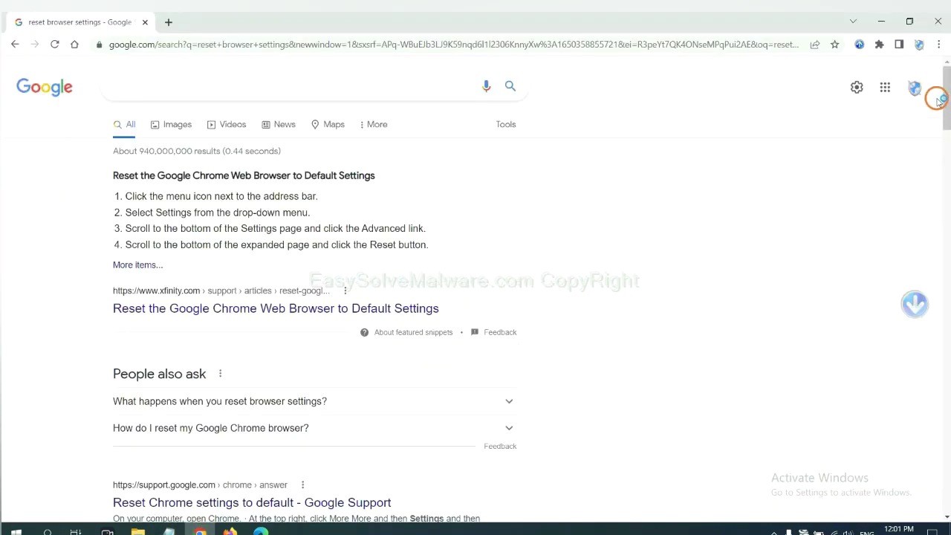
{"action": "left_click", "coordinate": [938, 47]}
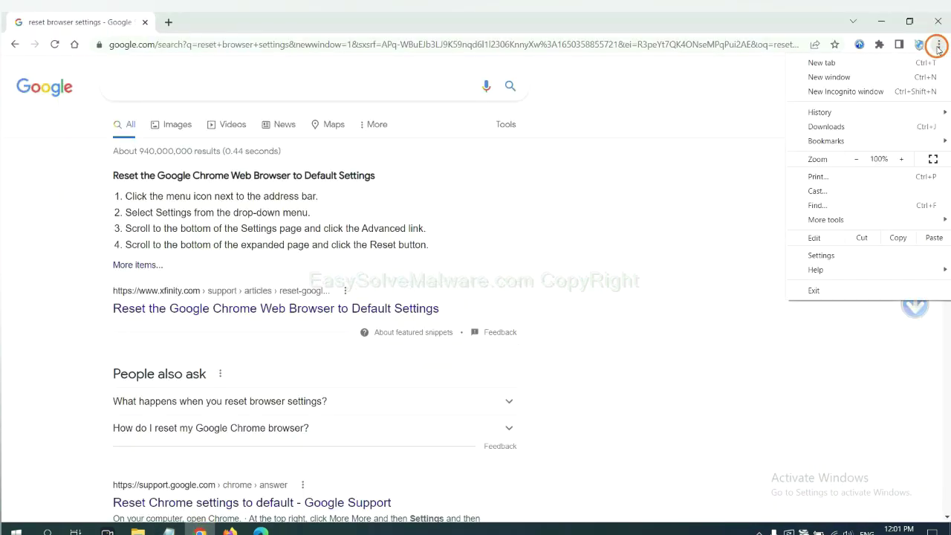
{"action": "mouse_move", "coordinate": [855, 220]}
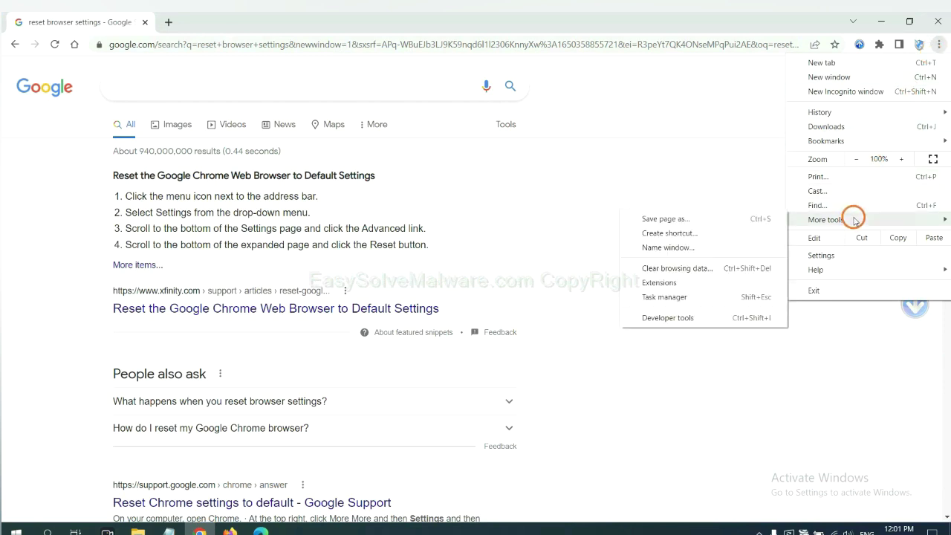
{"action": "left_click", "coordinate": [701, 280]}
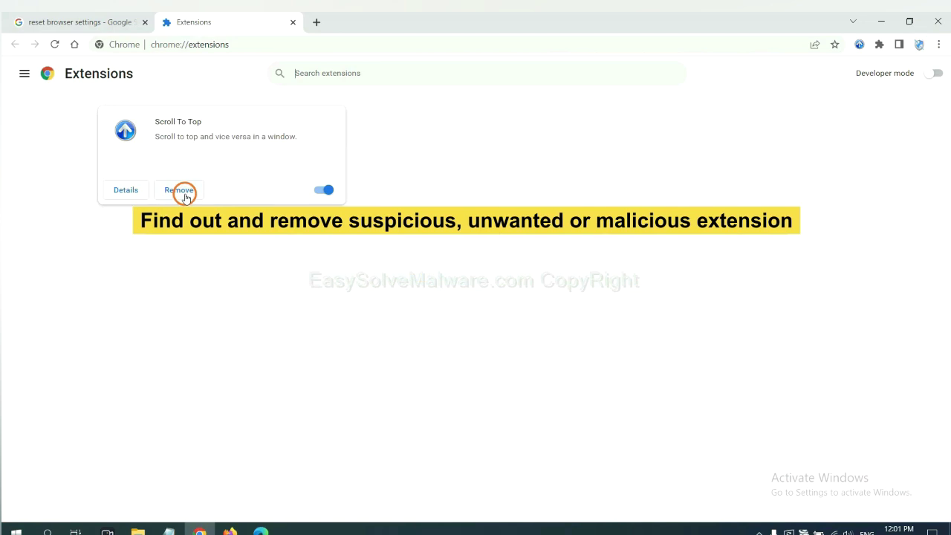
Step: Open Firefox's Add-ons Manager and bring up options for the GIPHY for Firefox extension
{"action": "left_click", "coordinate": [230, 530]}
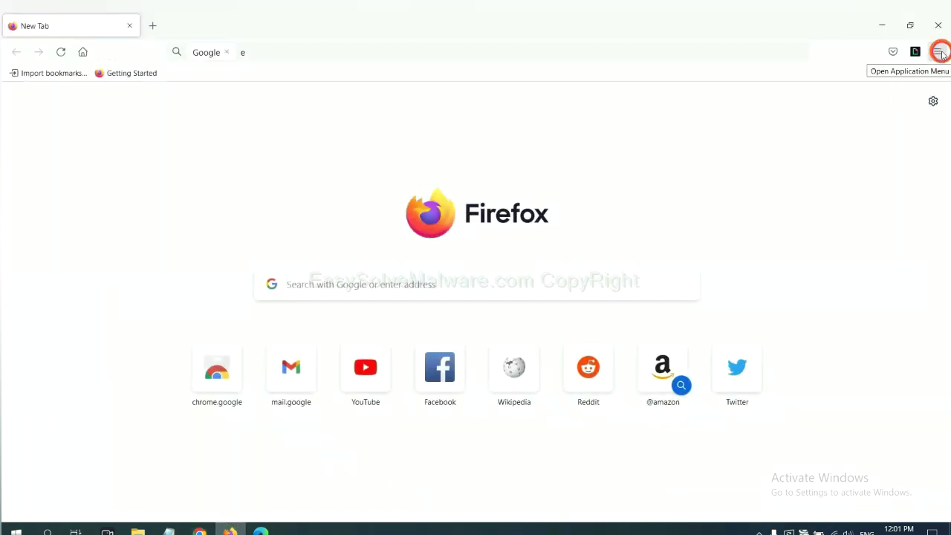
{"action": "left_click", "coordinate": [939, 52]}
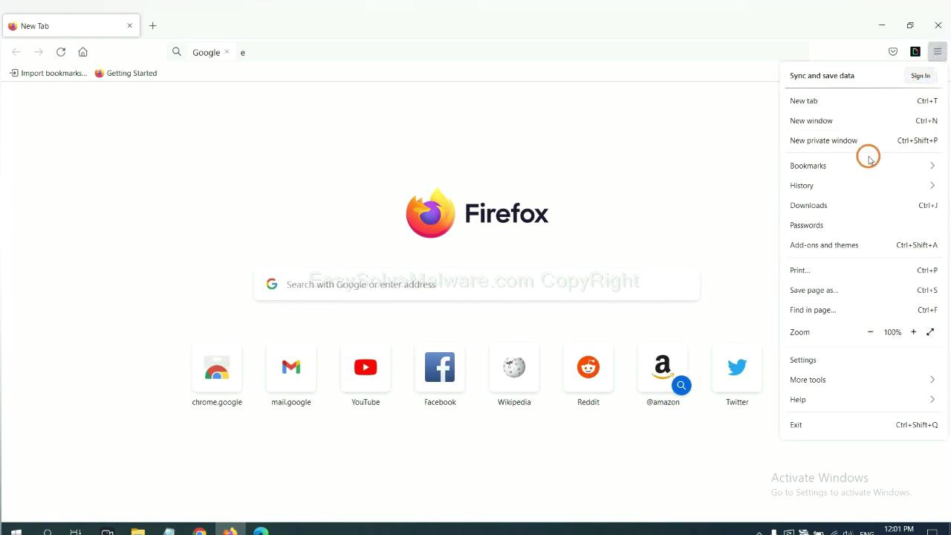
{"action": "left_click", "coordinate": [825, 245]}
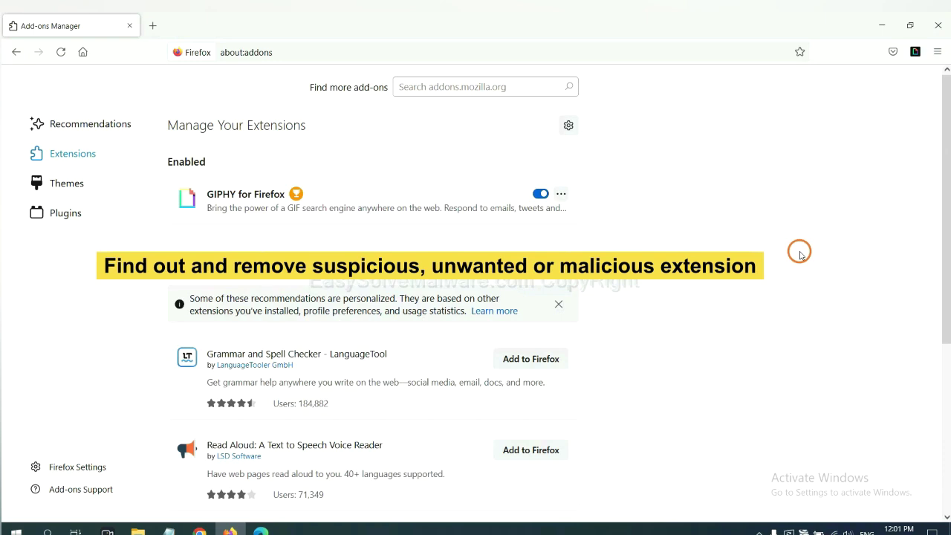
{"action": "left_click", "coordinate": [561, 193]}
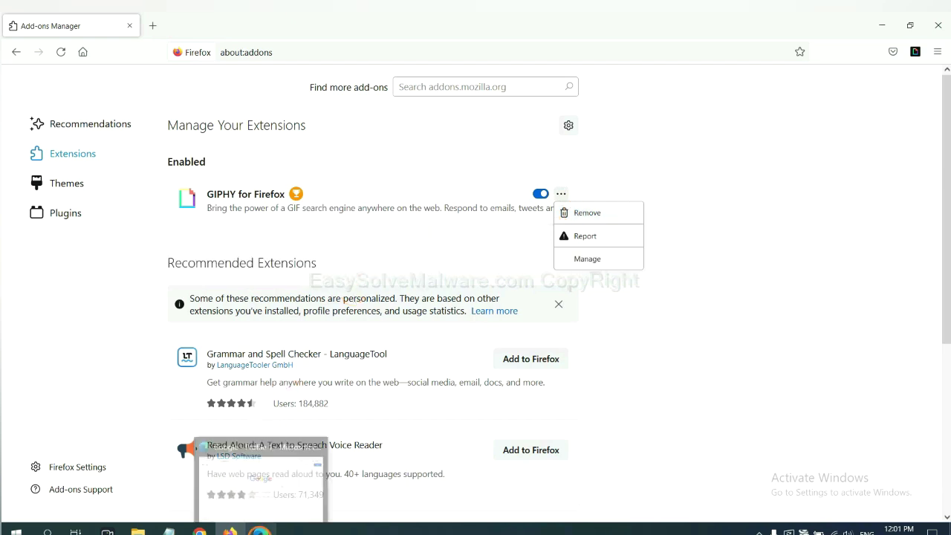
Step: Open Edge's extensions page and remove the ArcVpn Free Fast VPN Proxy extension
{"action": "left_click", "coordinate": [260, 531]}
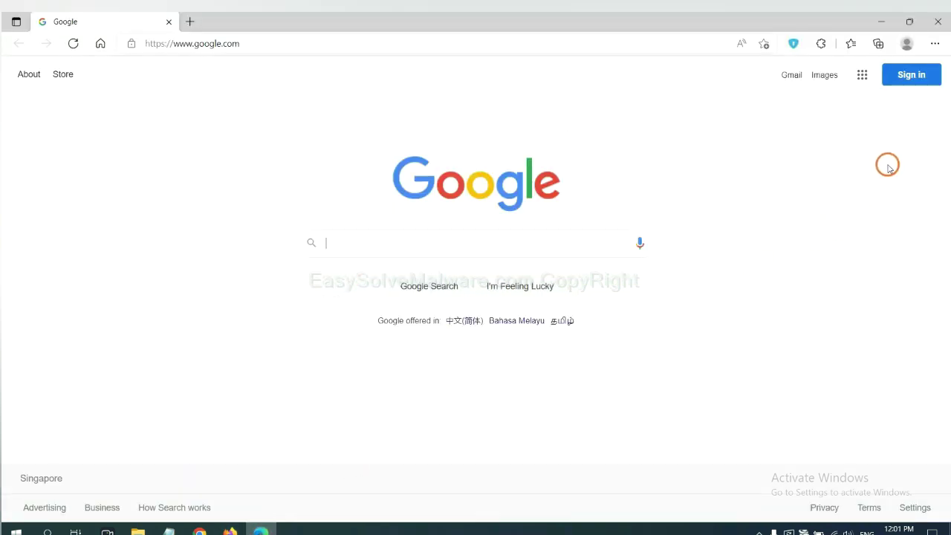
{"action": "left_click", "coordinate": [934, 44]}
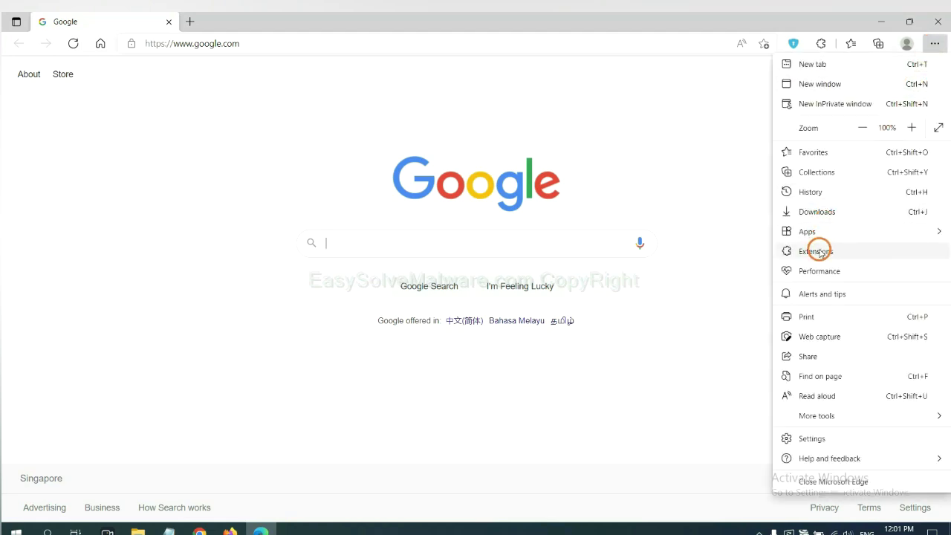
{"action": "right_click", "coordinate": [821, 254]}
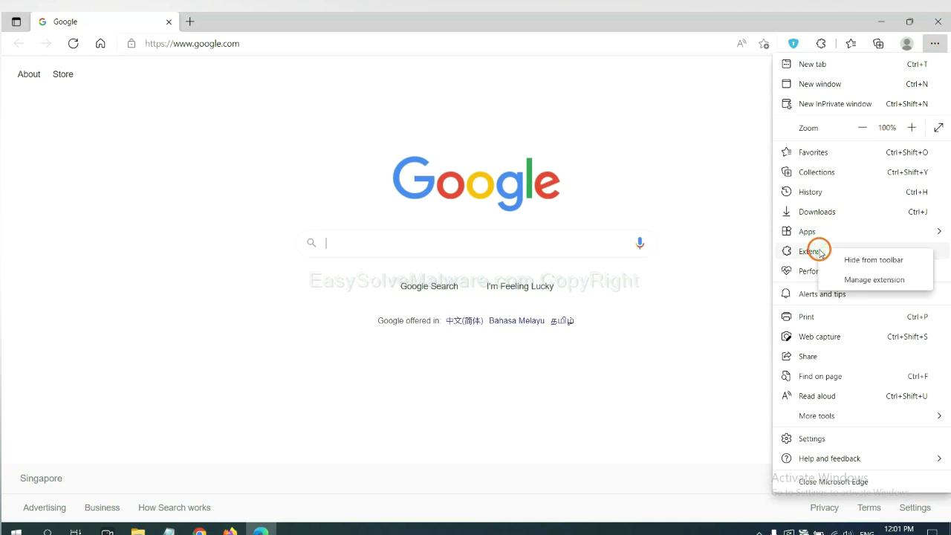
{"action": "left_click", "coordinate": [854, 279]}
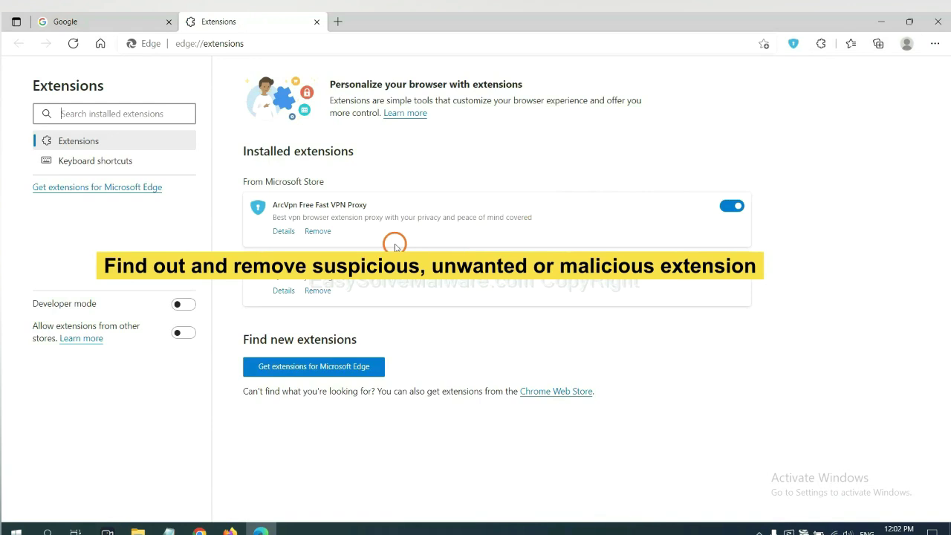
{"action": "left_click", "coordinate": [327, 235]}
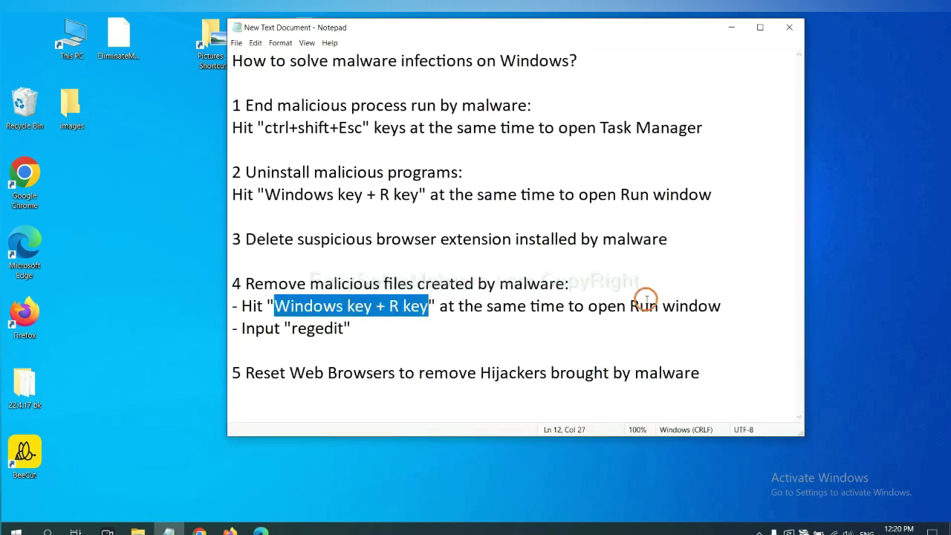
Step: Highlight the regedit step in the notes, then launch Registry Editor from Run with regedit
{"action": "left_click", "coordinate": [647, 303]}
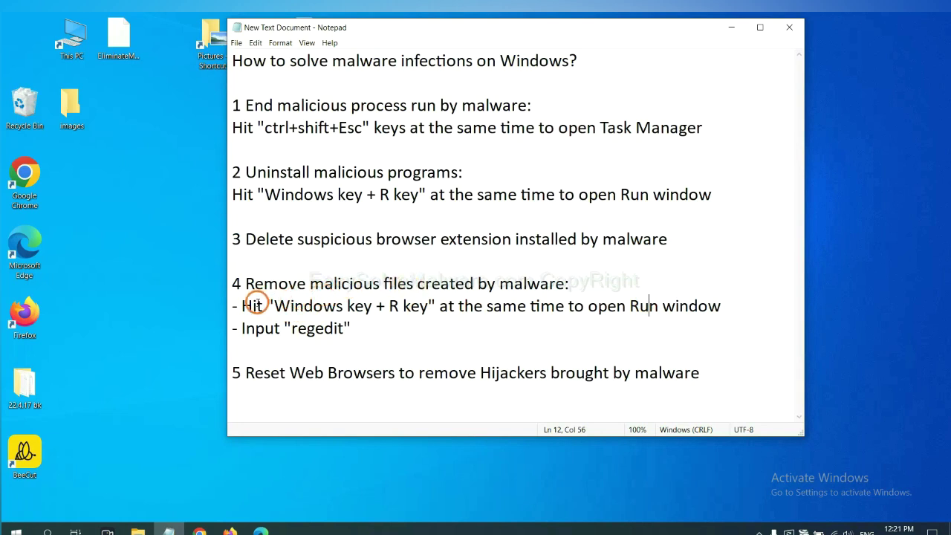
{"action": "left_click_drag", "start_coordinate": [243, 305], "coordinate": [541, 319]}
{"action": "left_click", "coordinate": [553, 313]}
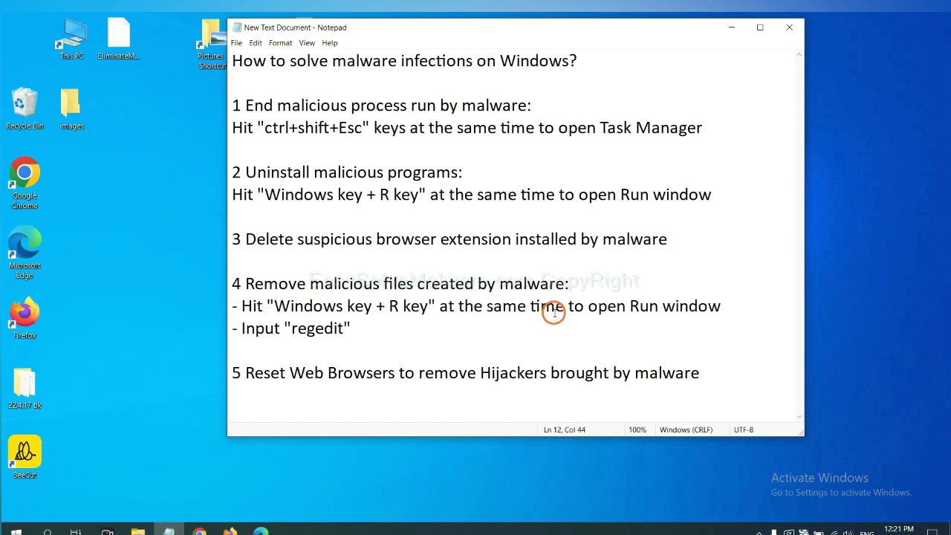
{"action": "key", "text": "super+r"}
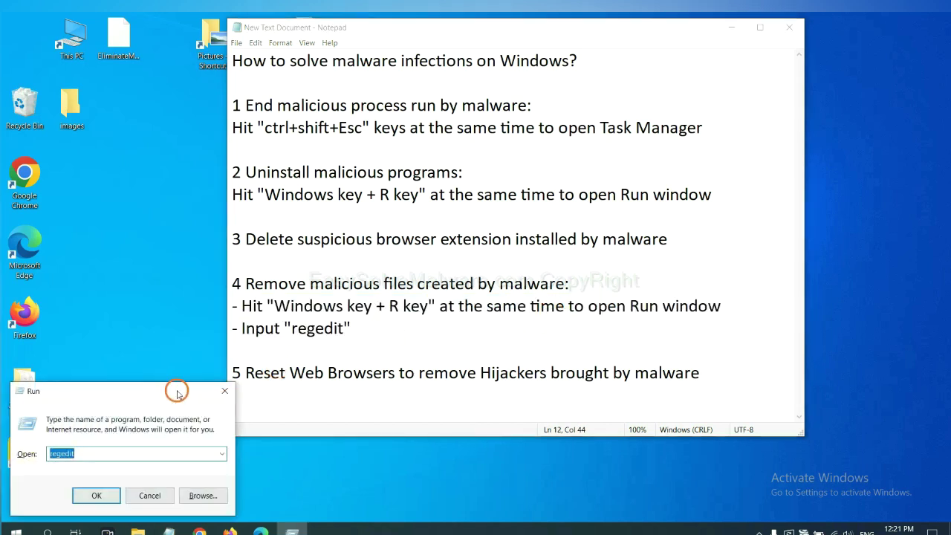
{"action": "left_click_drag", "start_coordinate": [177, 389], "coordinate": [762, 209]}
{"action": "left_click", "coordinate": [699, 269]}
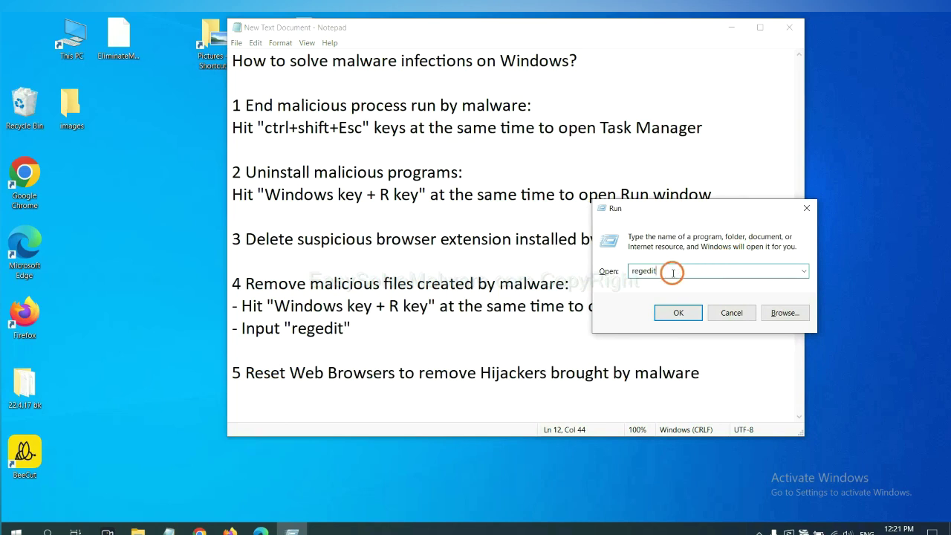
{"action": "left_click", "coordinate": [677, 311]}
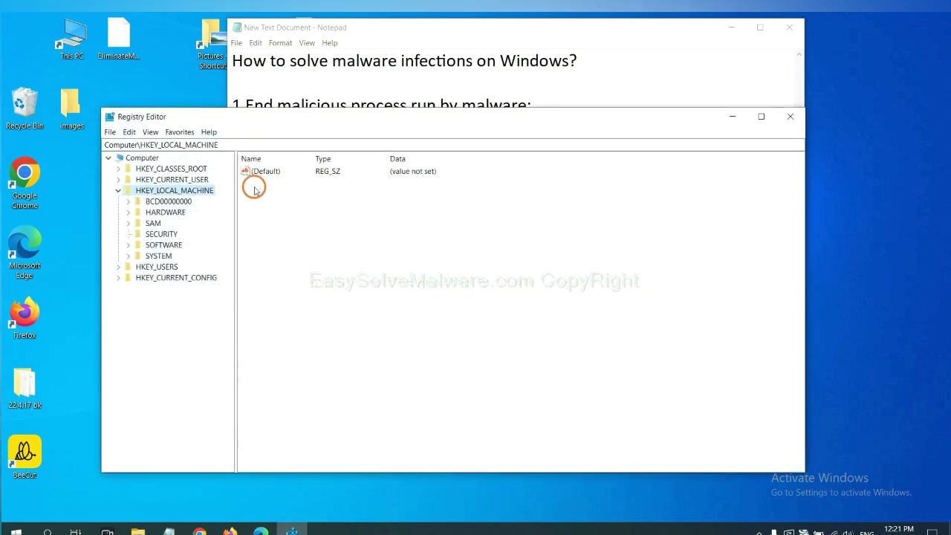
Step: Search the registry via Edit > Find for the malware name, typed as 'be'
{"action": "left_click", "coordinate": [132, 132]}
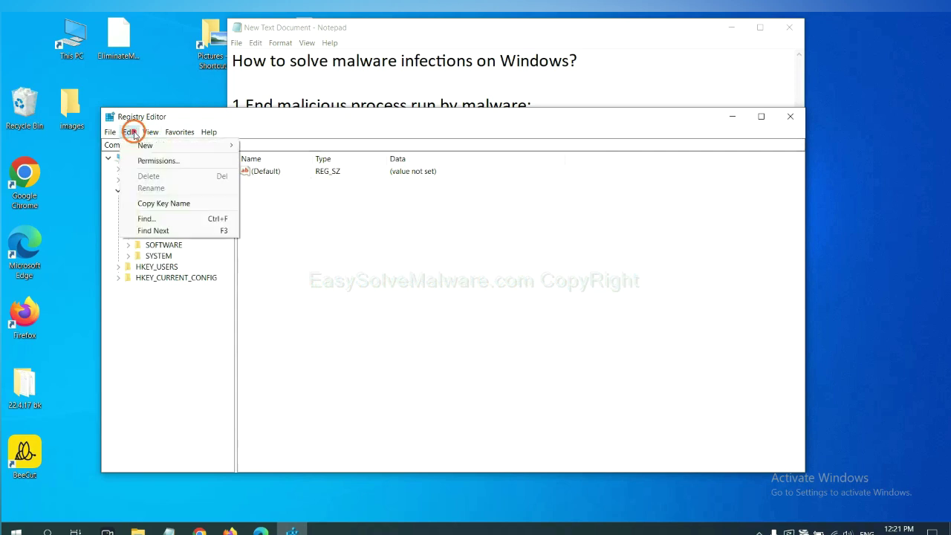
{"action": "left_click", "coordinate": [168, 219]}
{"action": "left_click_drag", "start_coordinate": [271, 168], "coordinate": [363, 190]}
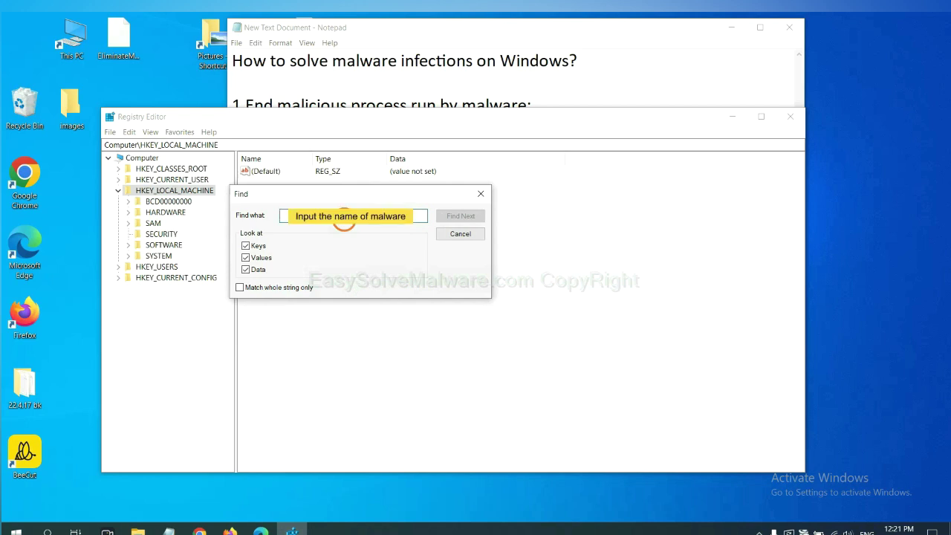
{"action": "type", "text": "be"}
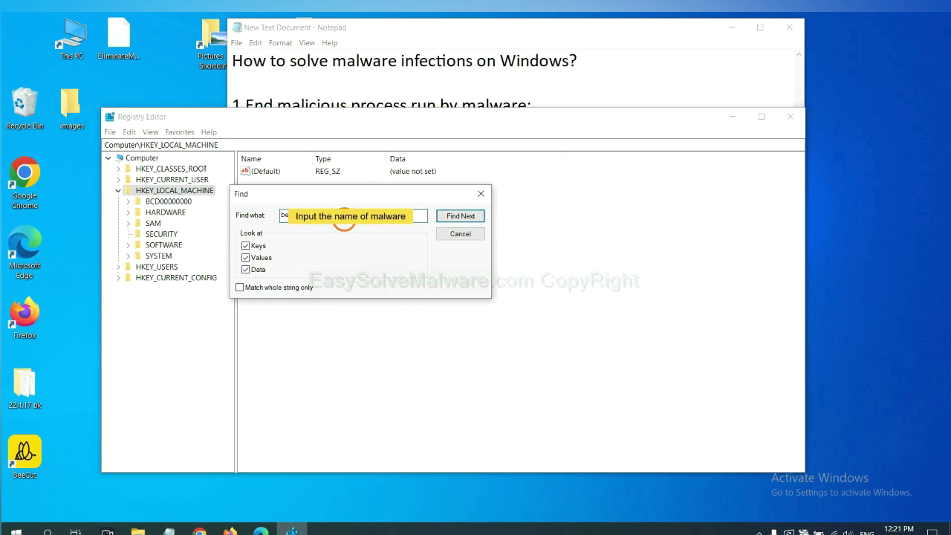
{"action": "left_click", "coordinate": [460, 215]}
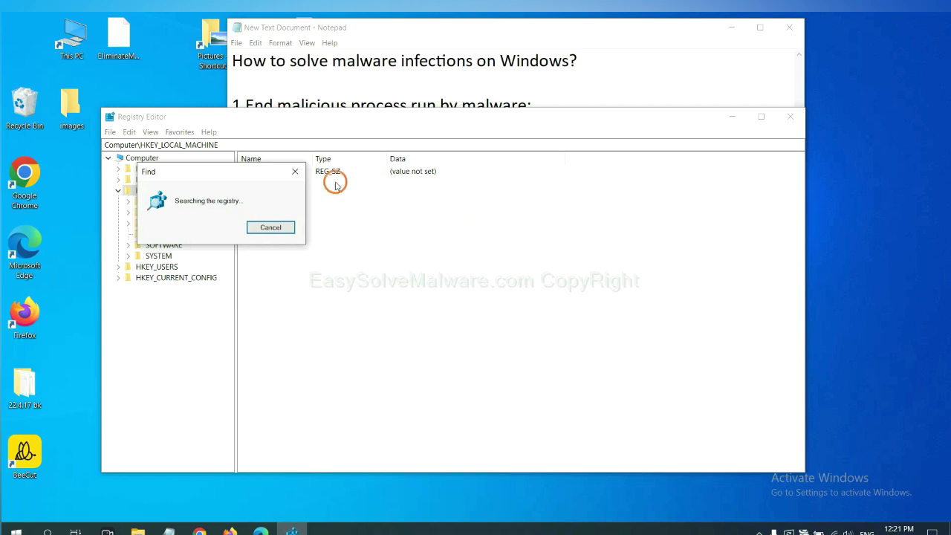
Step: Move the Find dialog aside and right-click the FEATURE_BROWSER_EMULATION key holding BeeCut.exe and Recorder.exe
{"action": "left_click_drag", "start_coordinate": [233, 165], "coordinate": [392, 165]}
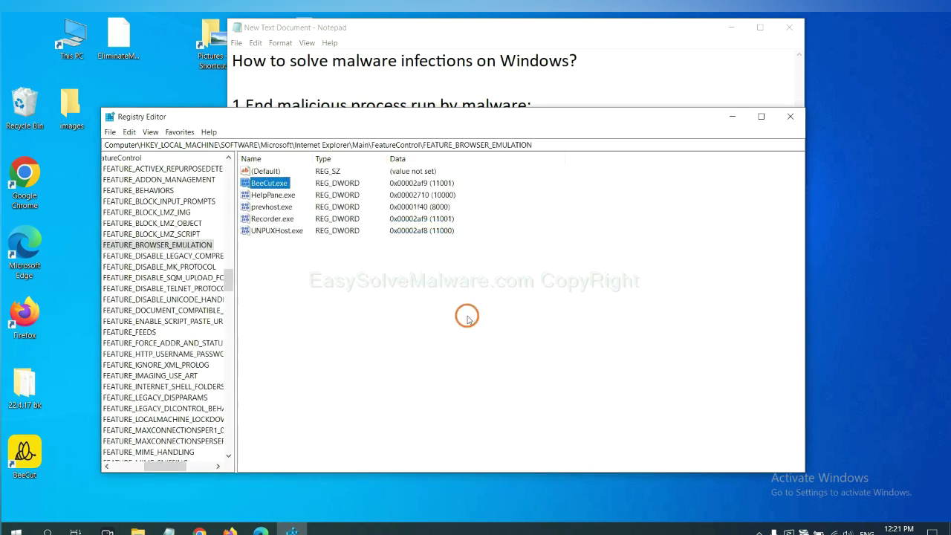
{"action": "left_click_drag", "start_coordinate": [161, 466], "coordinate": [154, 464]}
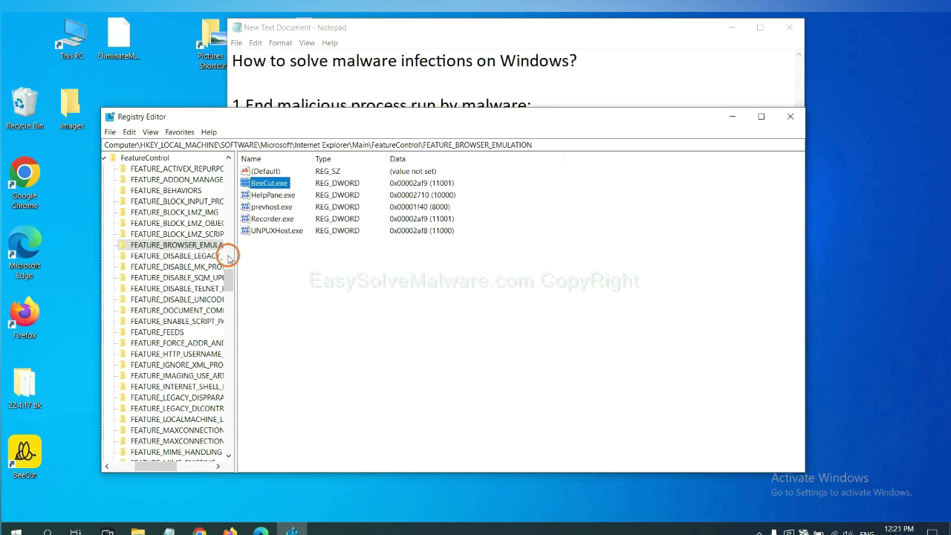
{"action": "right_click", "coordinate": [193, 245]}
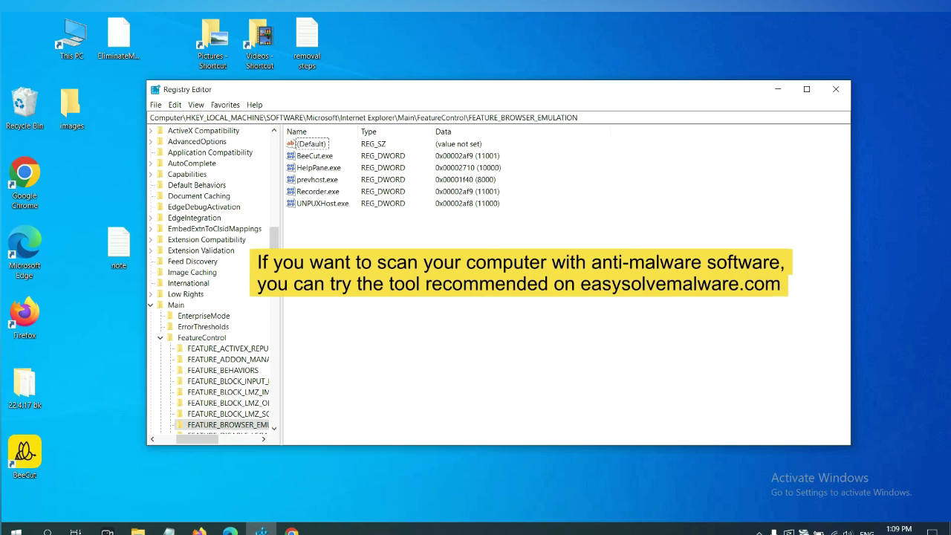
Step: Bring up the easysolvemalware.com guide and scroll through its Quick Menu removal sections
{"action": "left_click", "coordinate": [291, 532]}
{"action": "scroll", "coordinate": [690, 349], "scroll_direction": "down", "scroll_amount": 1}
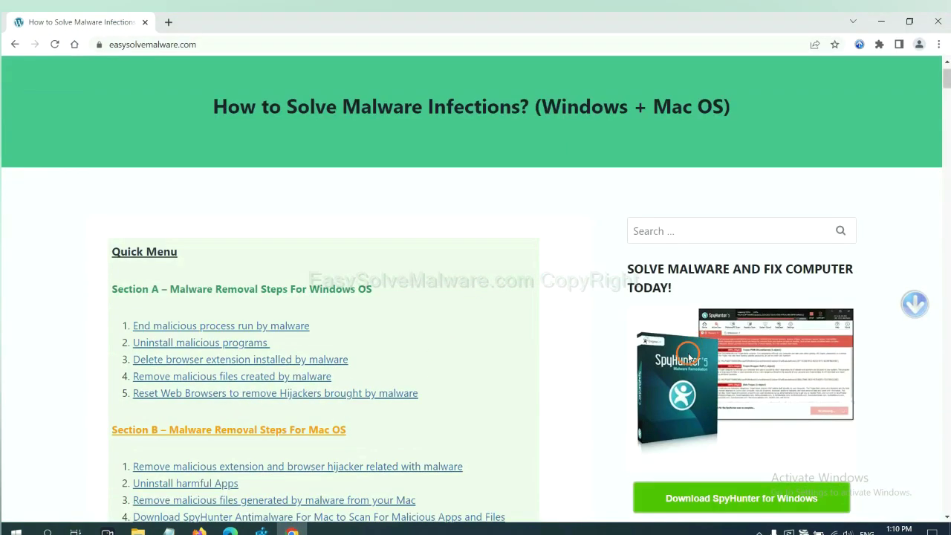
{"action": "scroll", "coordinate": [688, 357], "scroll_direction": "up", "scroll_amount": 1}
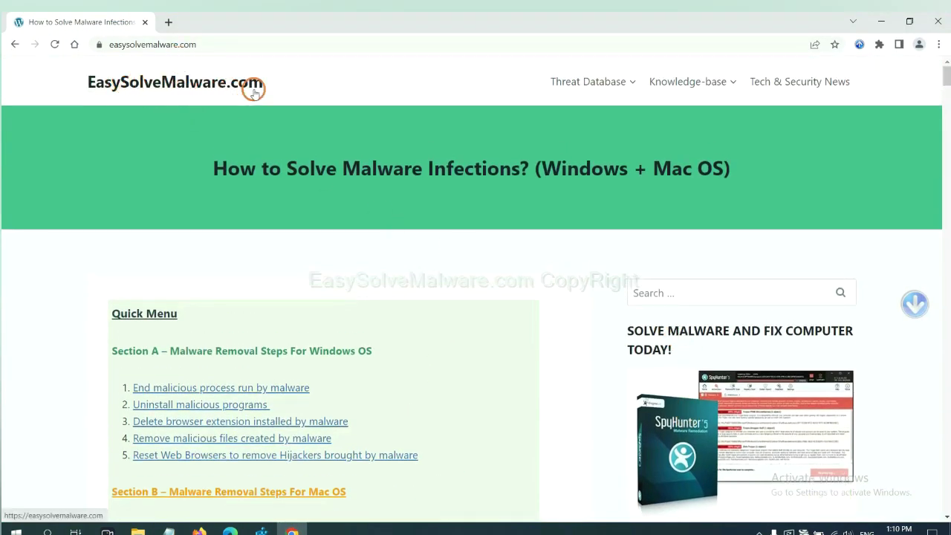
{"action": "scroll", "coordinate": [788, 372], "scroll_direction": "down", "scroll_amount": 3}
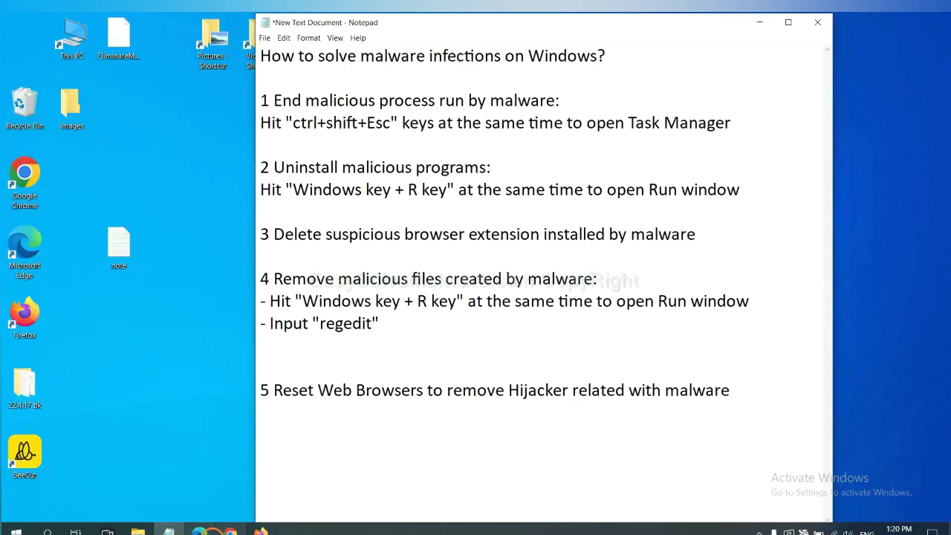
Step: In Chrome Settings, search 'reset' and choose 'Restore settings to their original defaults'
{"action": "left_click", "coordinate": [229, 531]}
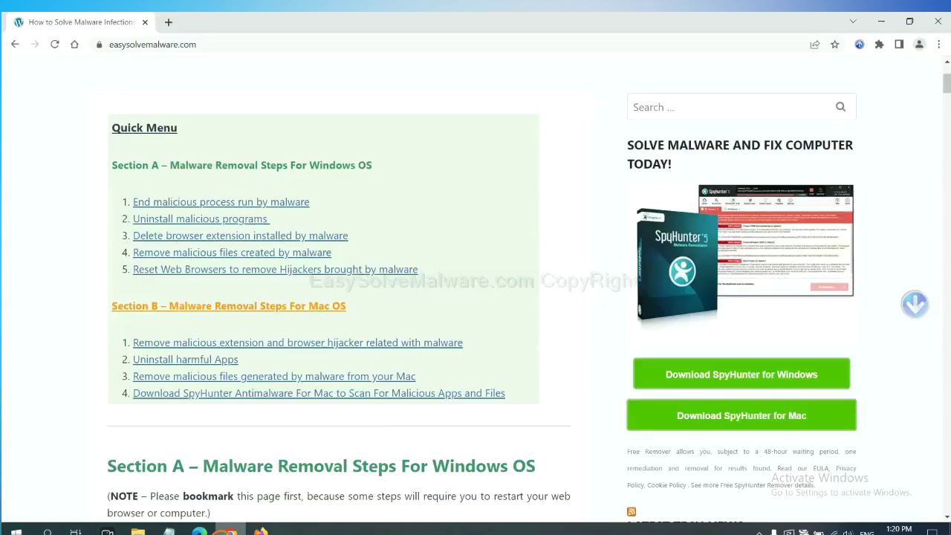
{"action": "left_click", "coordinate": [940, 45]}
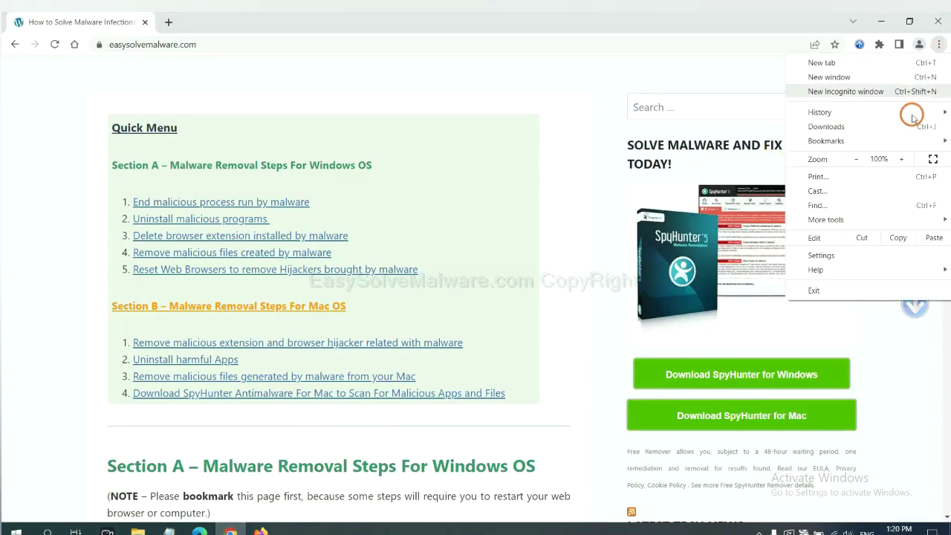
{"action": "left_click", "coordinate": [821, 255]}
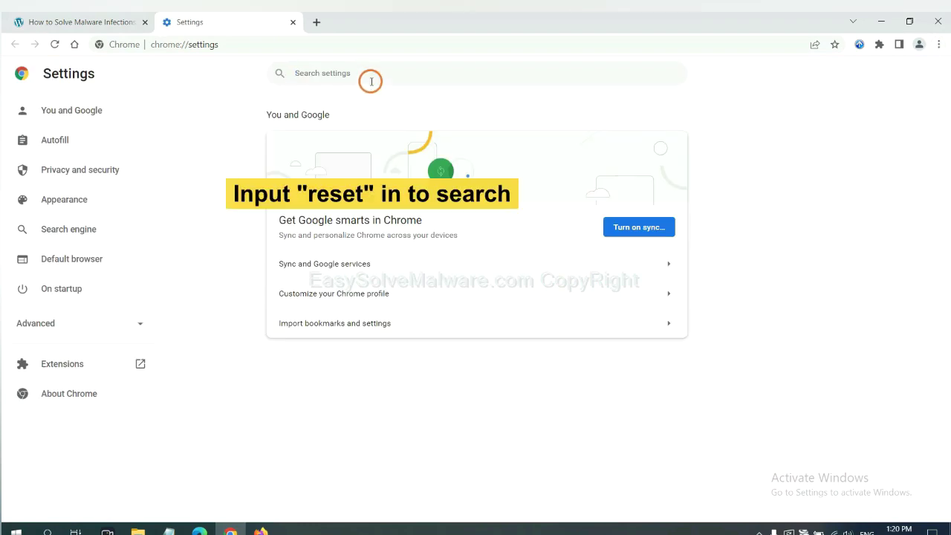
{"action": "type", "text": "reset"}
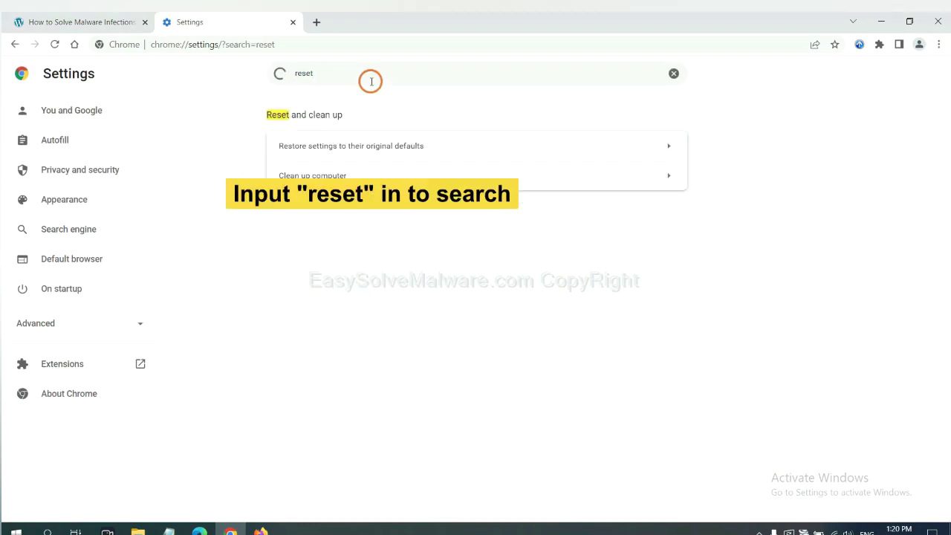
{"action": "left_click", "coordinate": [401, 144]}
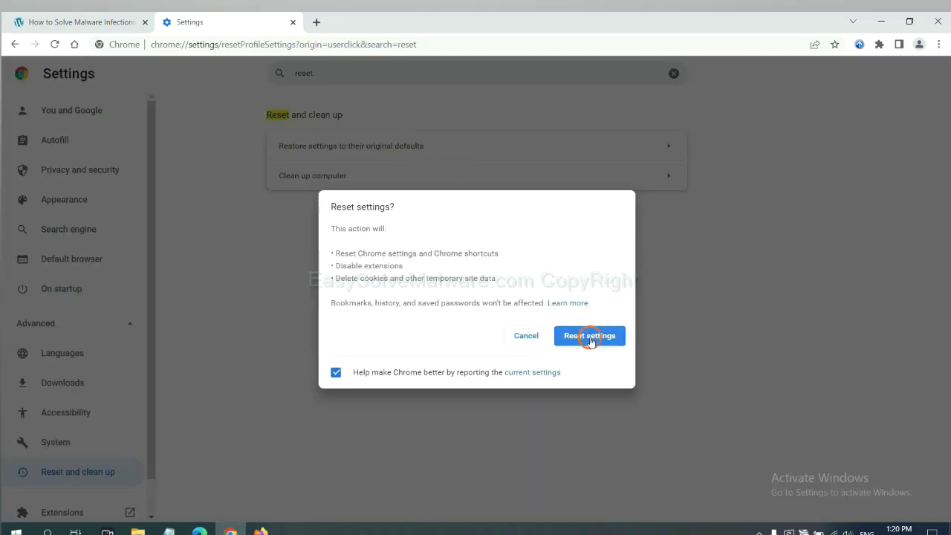
Step: Refresh Firefox to its defaults from Help's troubleshooting information page, then switch to Microsoft Edge
{"action": "left_click", "coordinate": [263, 528]}
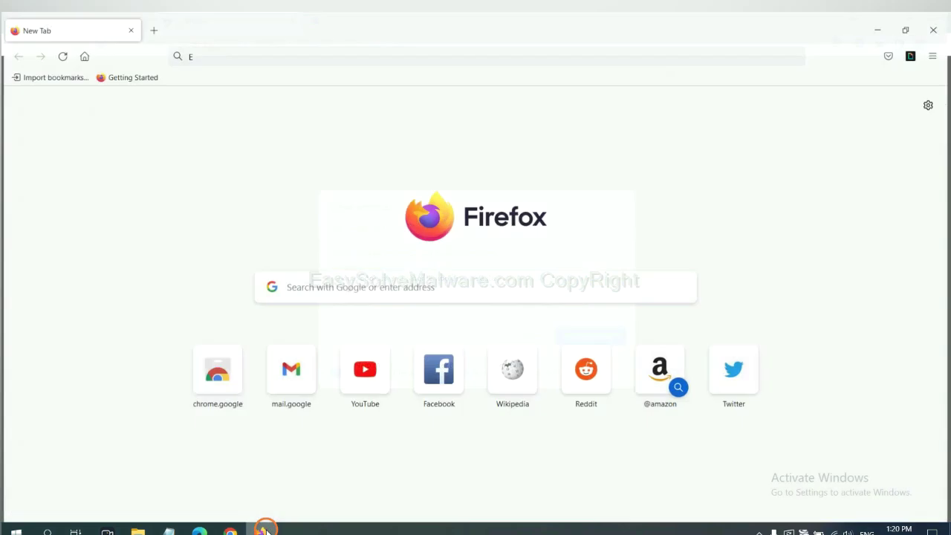
{"action": "left_click", "coordinate": [936, 53]}
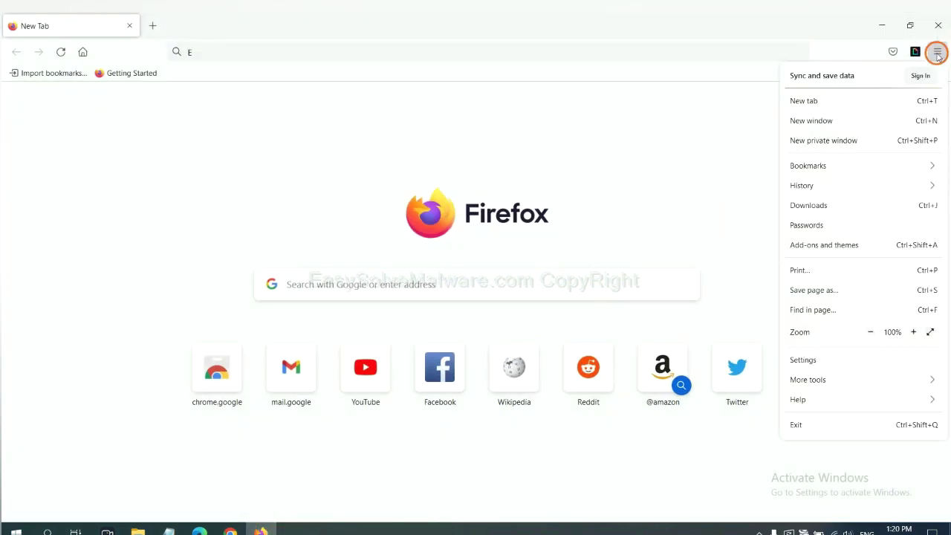
{"action": "left_click", "coordinate": [818, 399]}
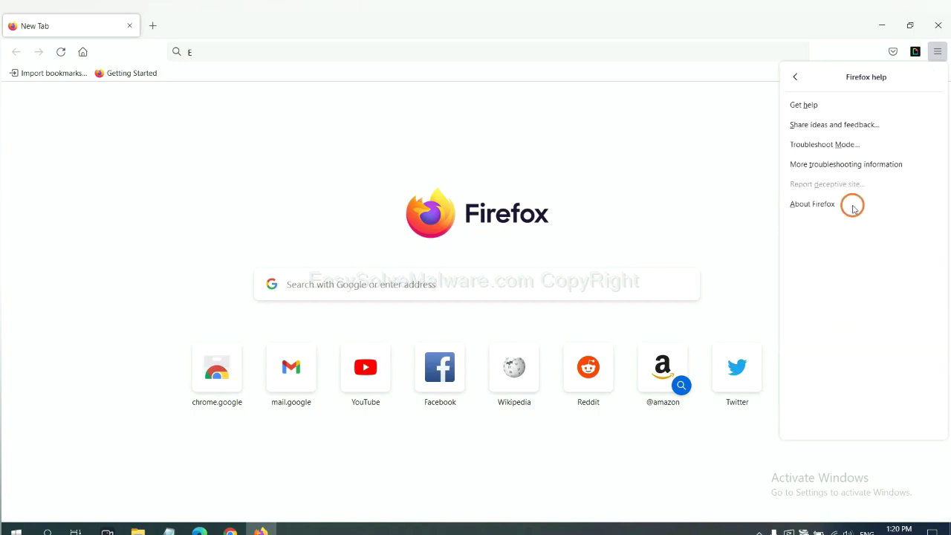
{"action": "left_click", "coordinate": [836, 165]}
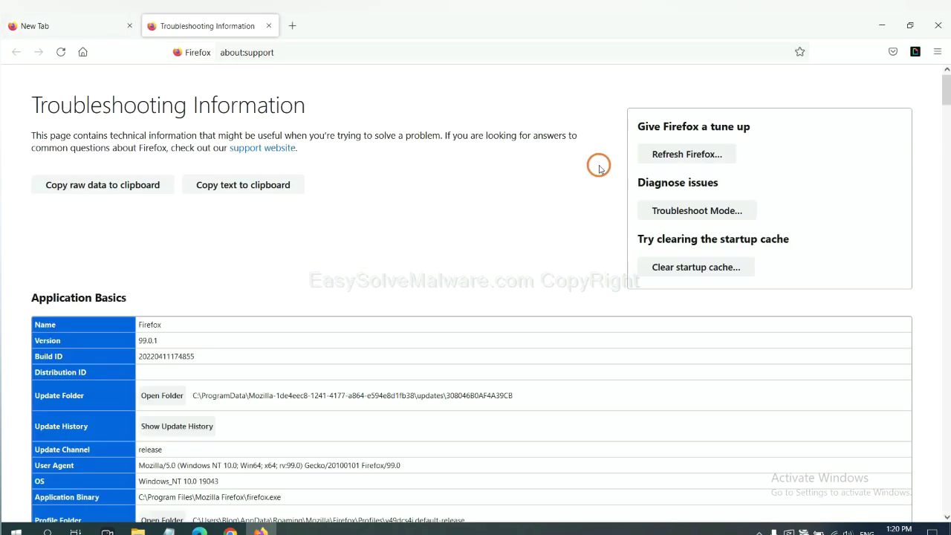
{"action": "left_click", "coordinate": [670, 158]}
{"action": "left_click", "coordinate": [518, 161]}
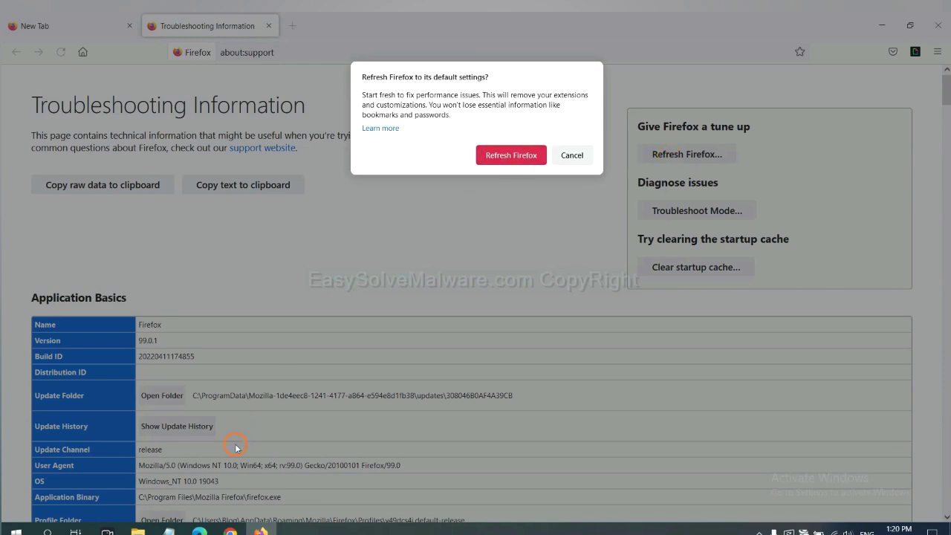
{"action": "left_click", "coordinate": [199, 529]}
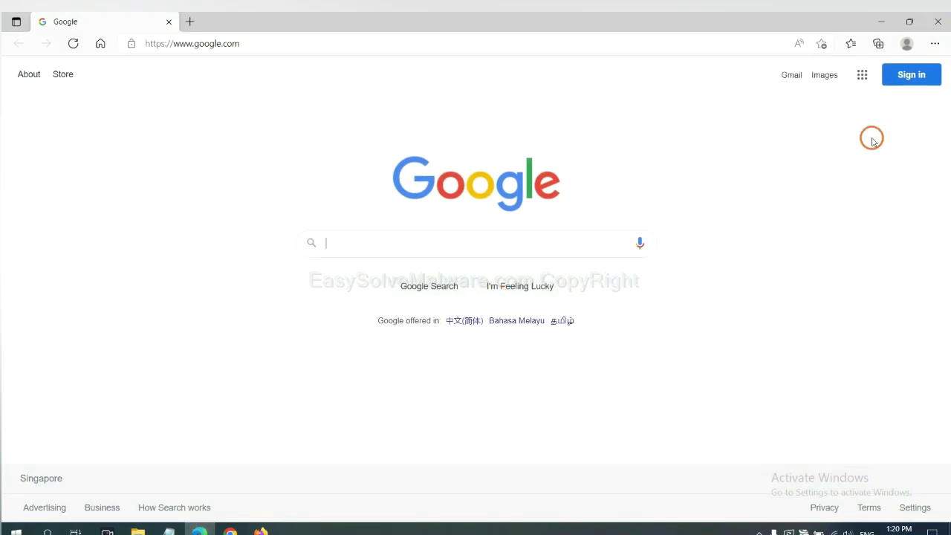
Step: In Edge Settings, search 'reset' and choose 'Restore settings to their default values'
{"action": "left_click", "coordinate": [935, 44]}
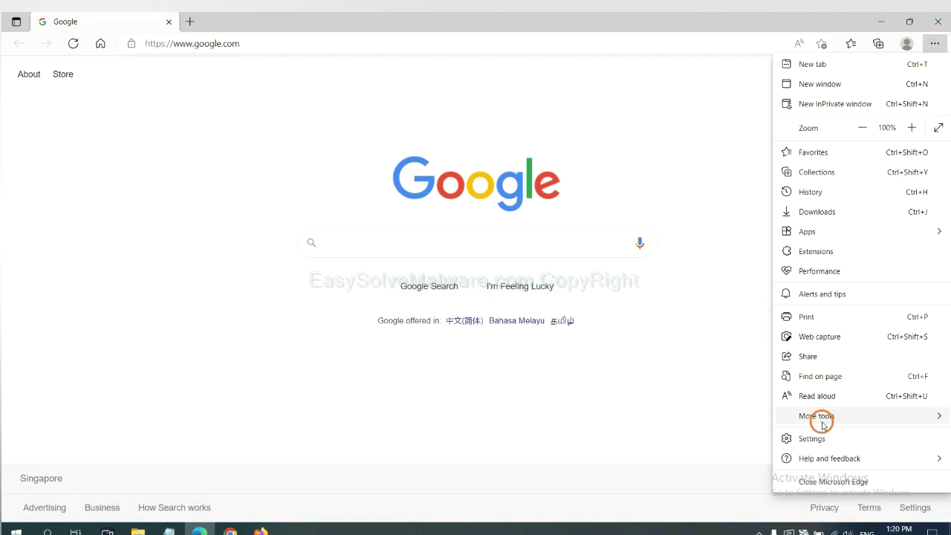
{"action": "left_click", "coordinate": [812, 438]}
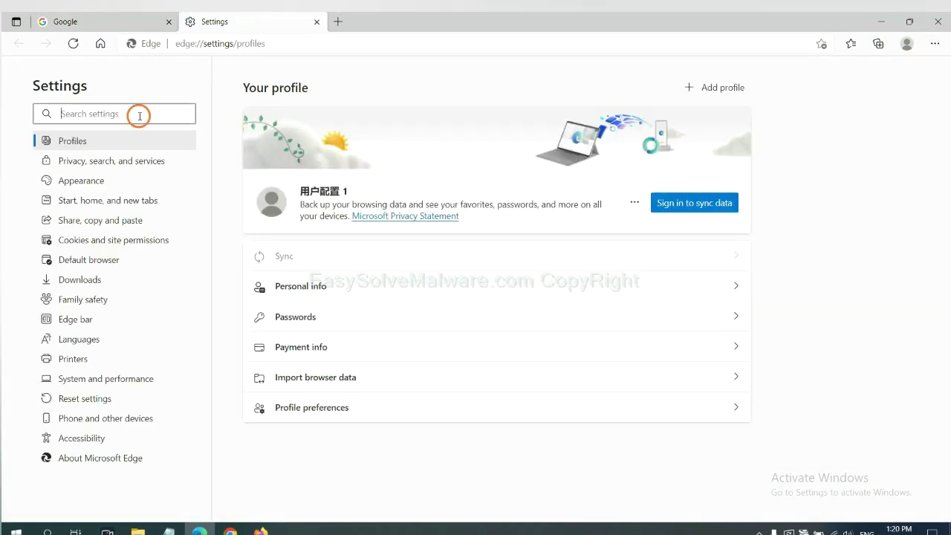
{"action": "type", "text": "re"}
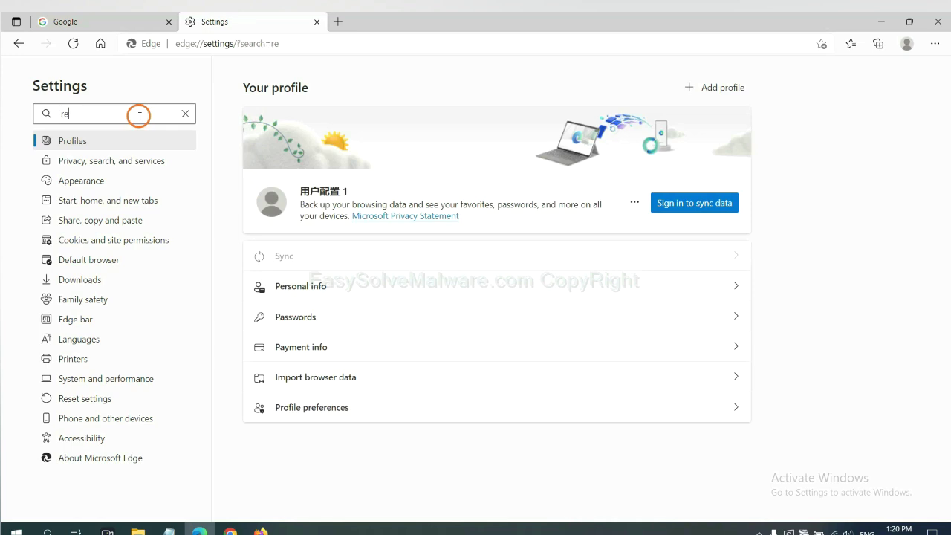
{"action": "type", "text": "set"}
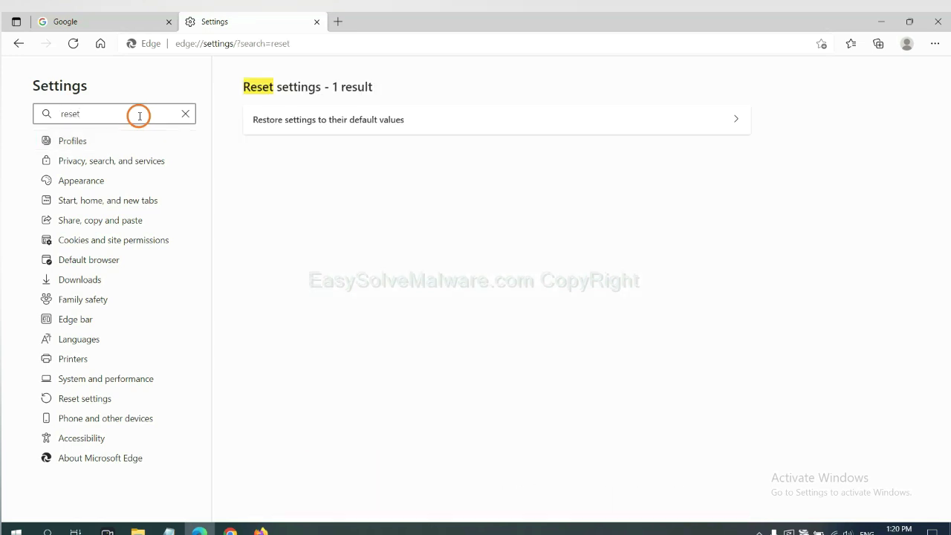
{"action": "left_click", "coordinate": [333, 118]}
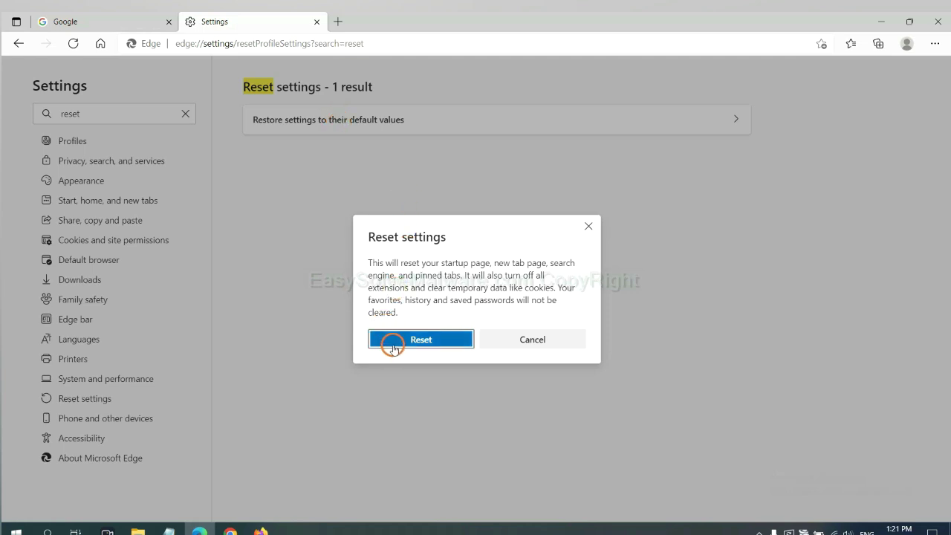